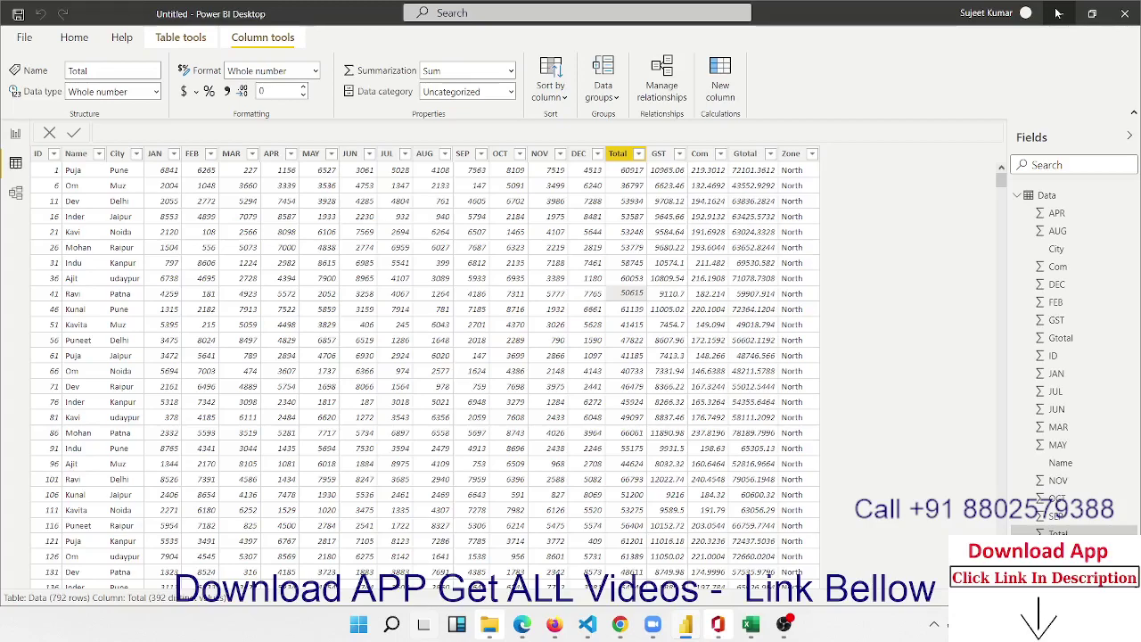
# Select the AUG and APR columns in the Data grid, then switch to the report page.
pyautogui.click(436, 181)
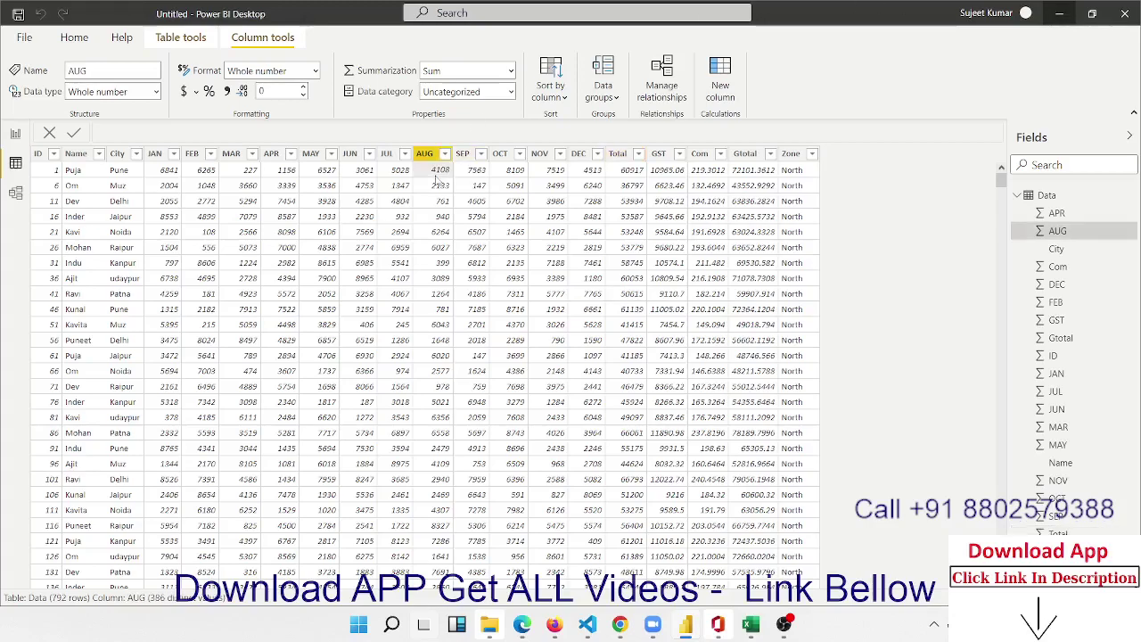
pyautogui.click(263, 209)
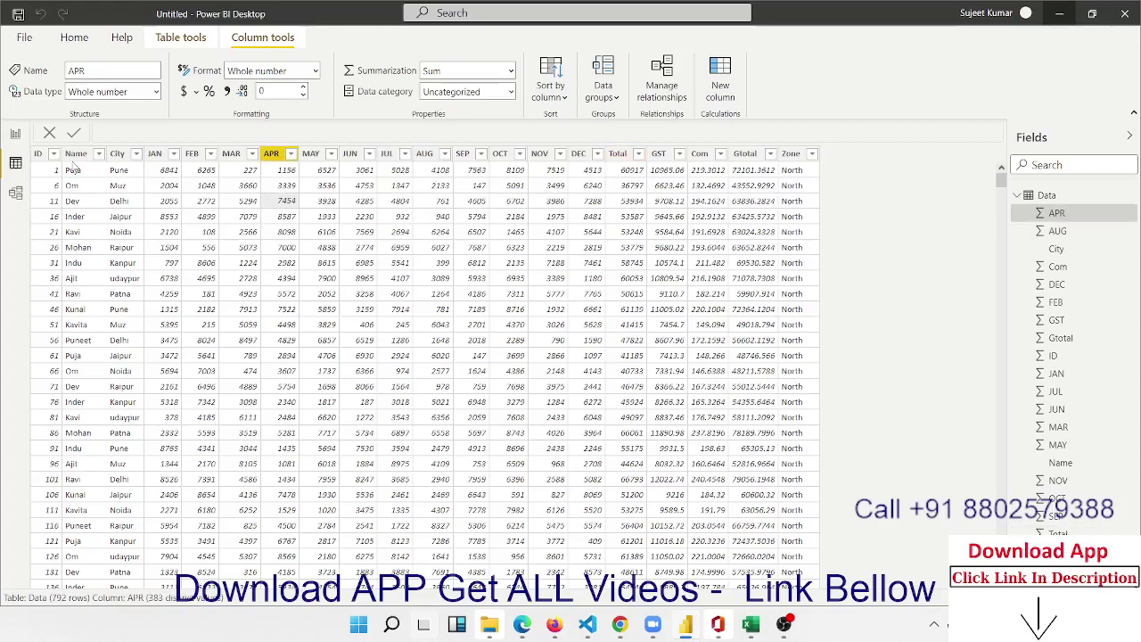
pyautogui.click(15, 136)
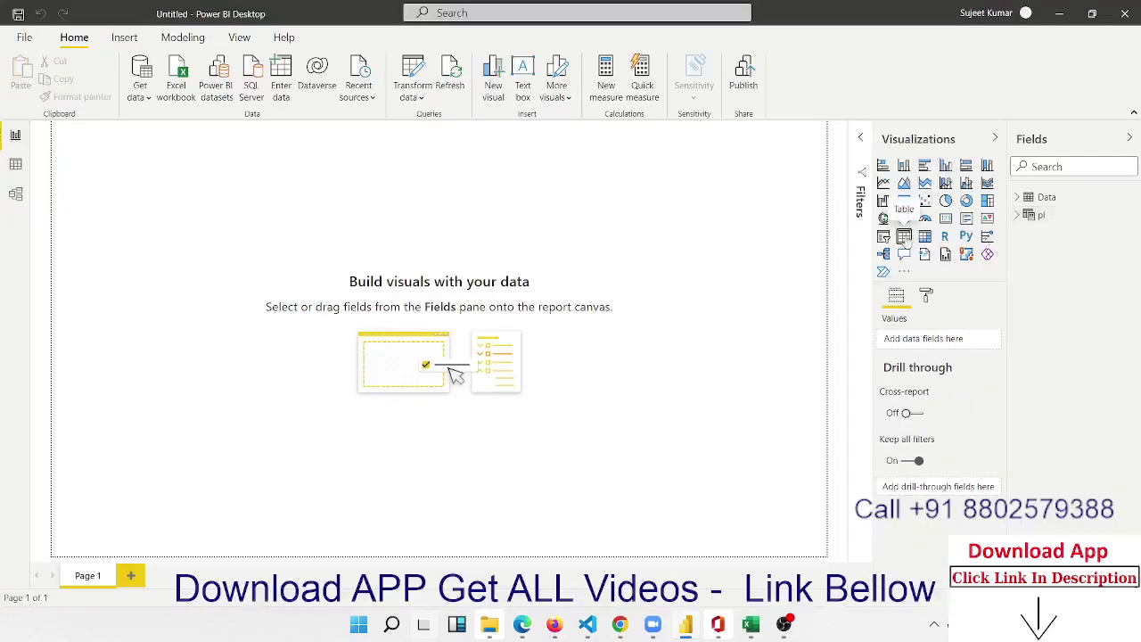
# Add a table visual of Data's Name and Total, resized so every name shows.
pyautogui.click(904, 236)
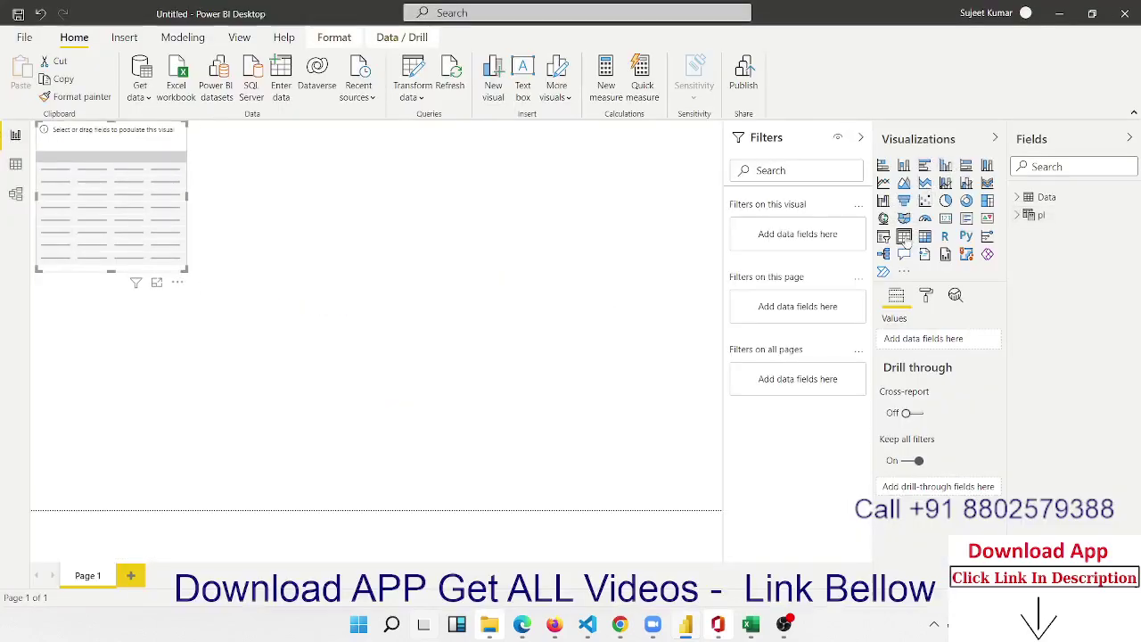
pyautogui.click(1031, 203)
pyautogui.click(1032, 206)
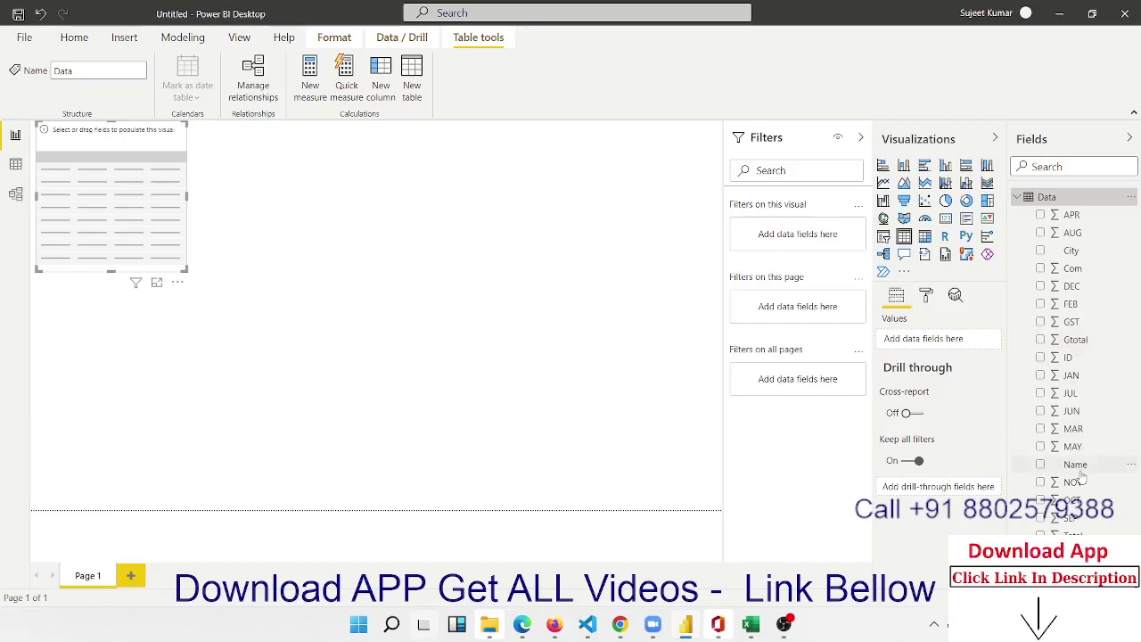
pyautogui.moveTo(1075, 465); pyautogui.dragTo(102, 187)
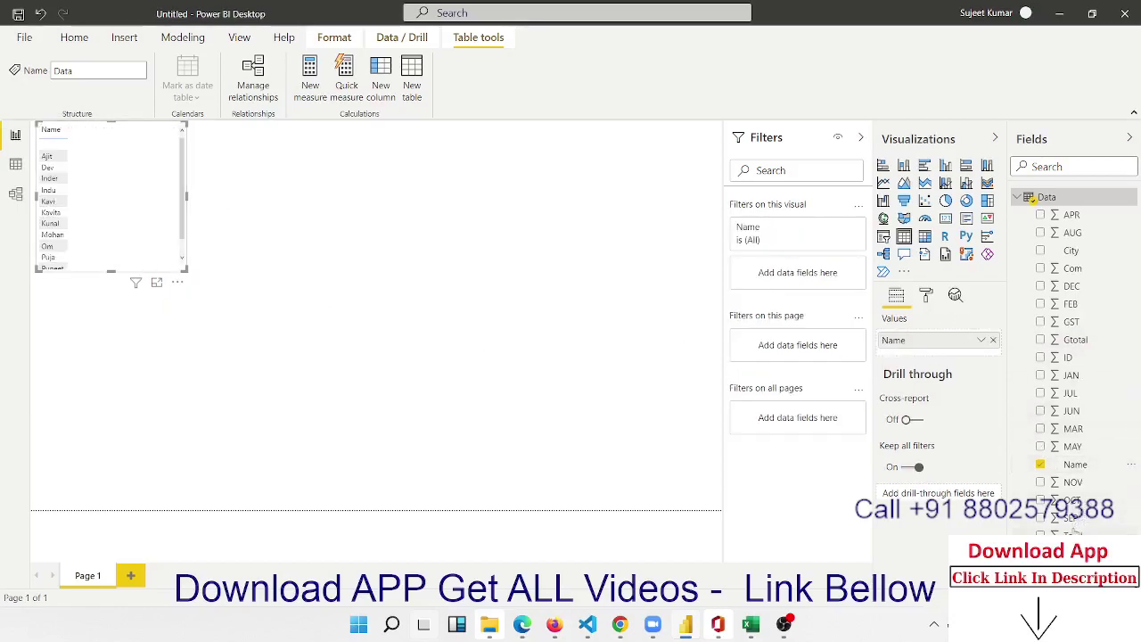
pyautogui.moveTo(1074, 529); pyautogui.dragTo(133, 199)
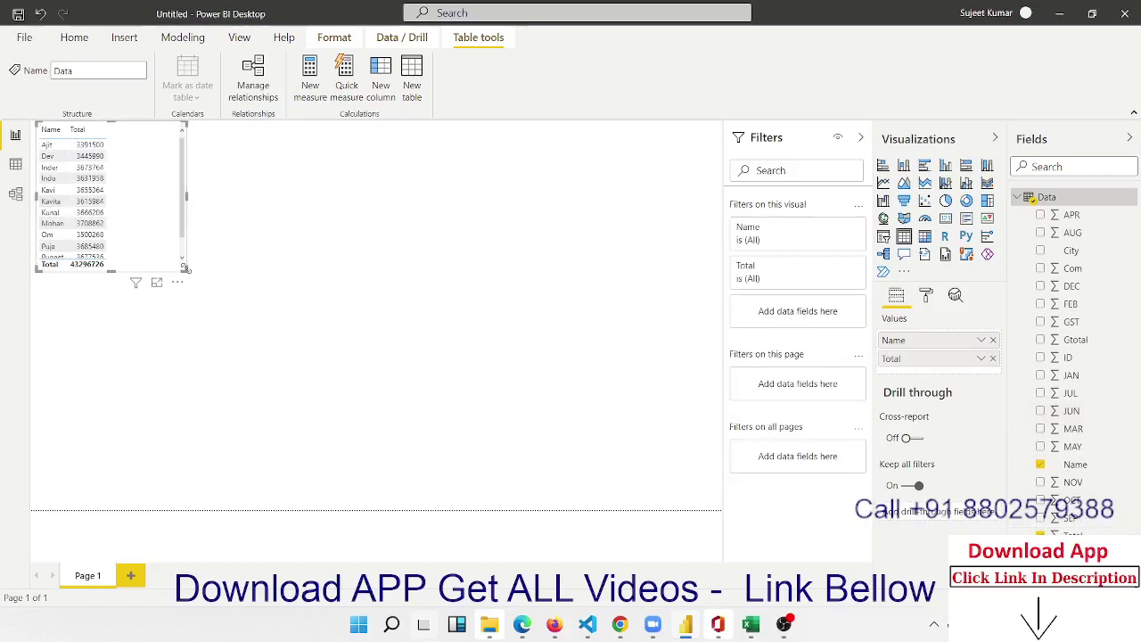
pyautogui.moveTo(185, 268); pyautogui.dragTo(160, 310)
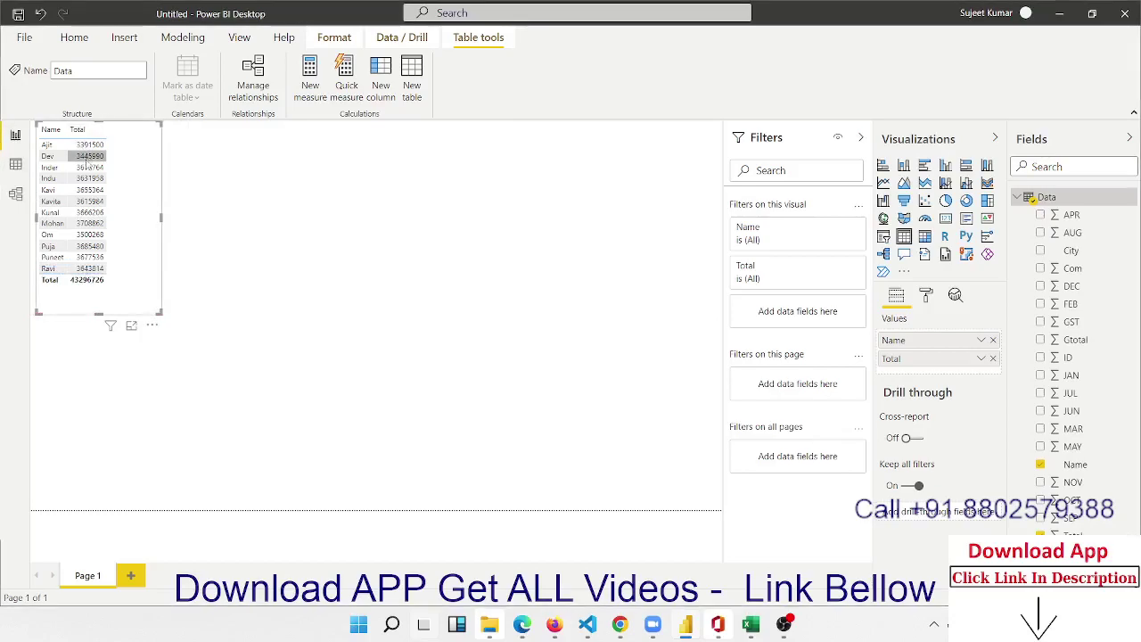
pyautogui.moveTo(87, 160)
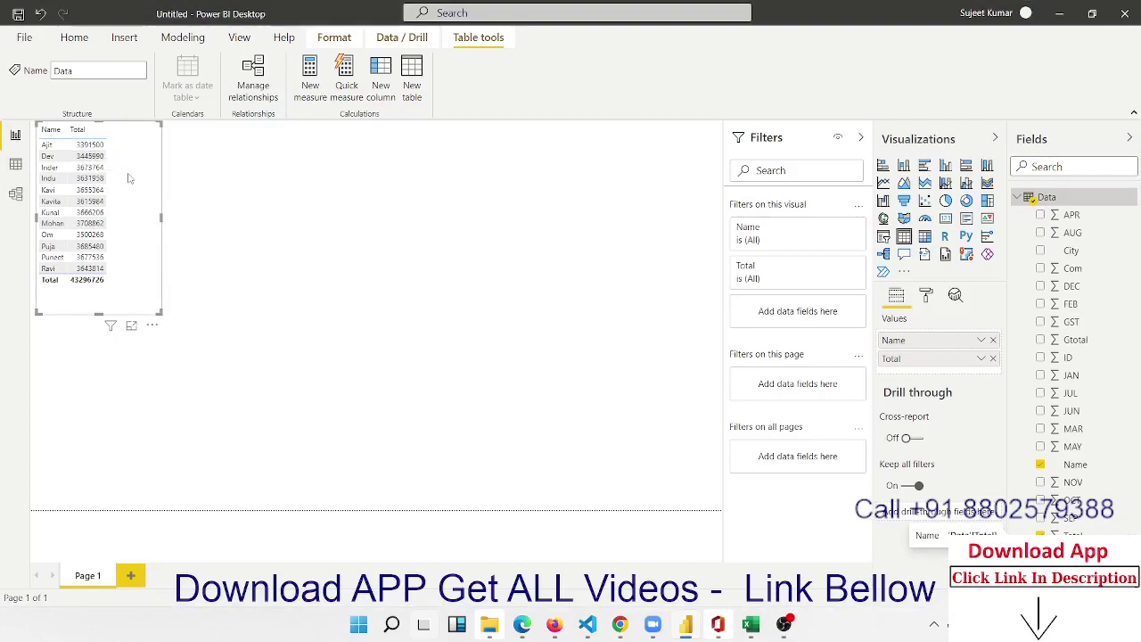
# Show the pl table in Data view with its CALCULATETABLE formula and 36 rows.
pyautogui.click(16, 164)
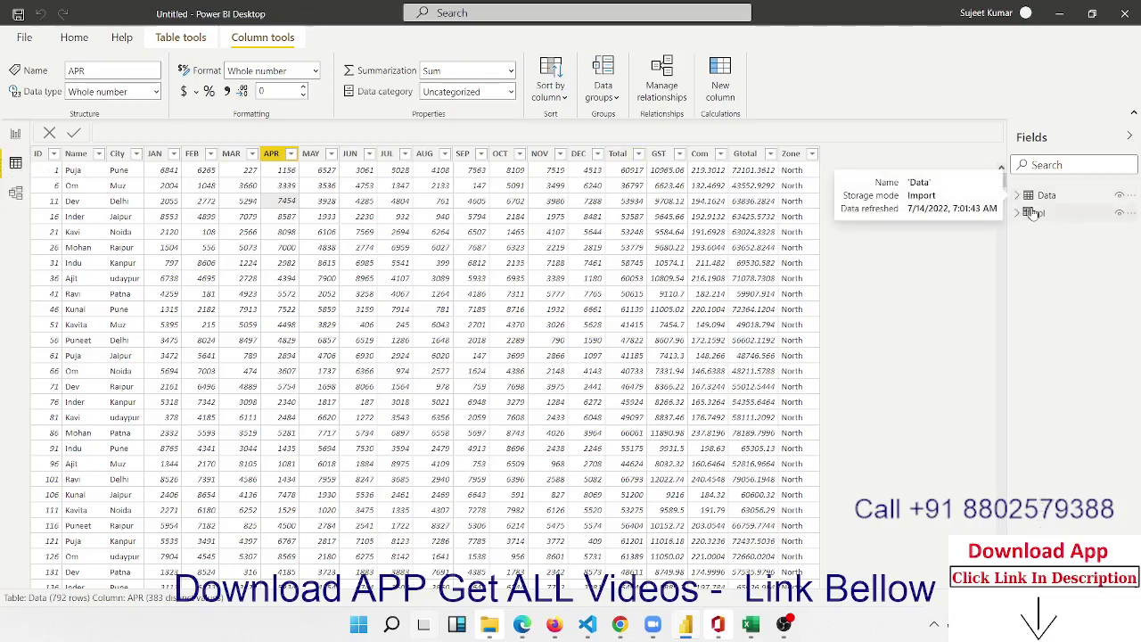
pyautogui.click(1017, 197)
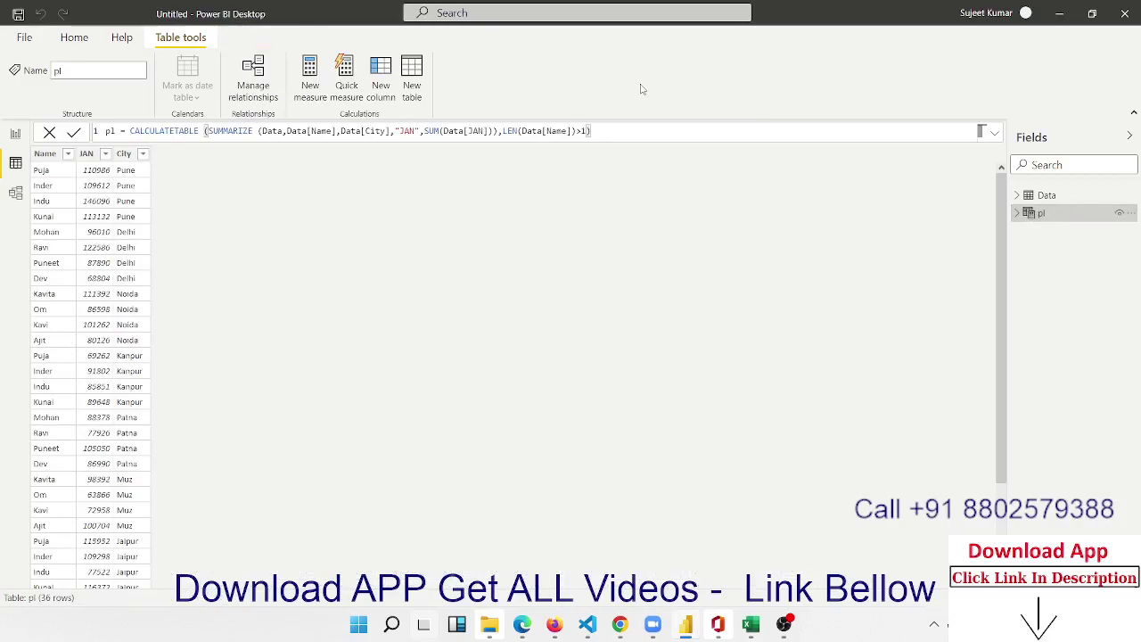
# Create a new table named SUMR, starting its formula CALCULATETABLE(SUMMARIZE(Data.
pyautogui.click(418, 89)
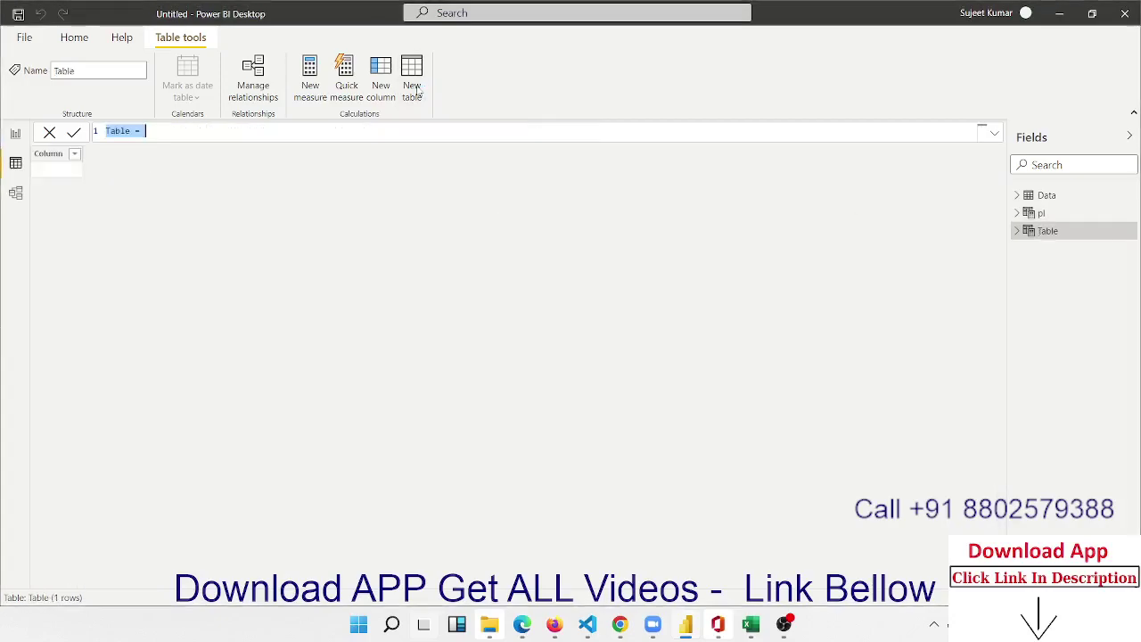
pyautogui.doubleClick(125, 134)
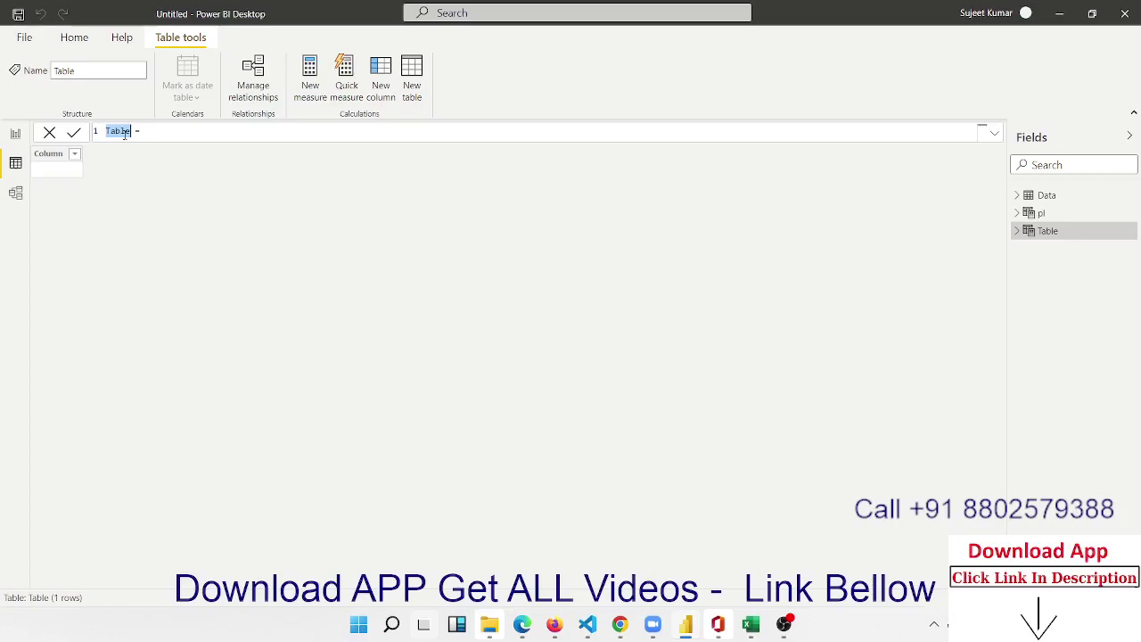
pyautogui.write('SUM')
pyautogui.write('R = ')
pyautogui.write('CALCULATETABLE')
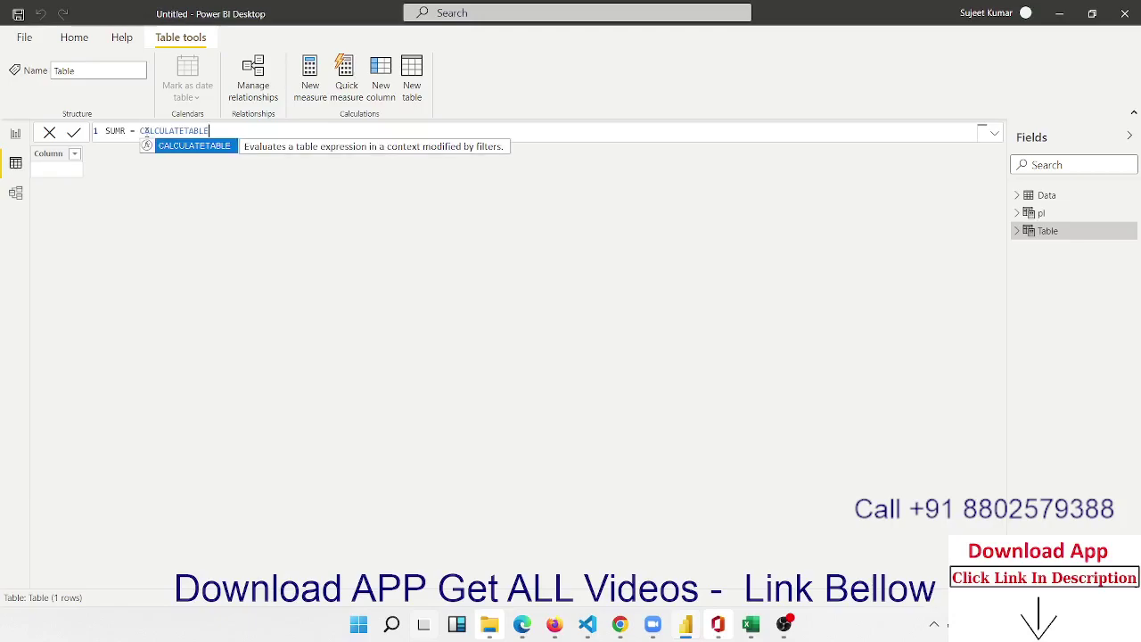
pyautogui.write('(')
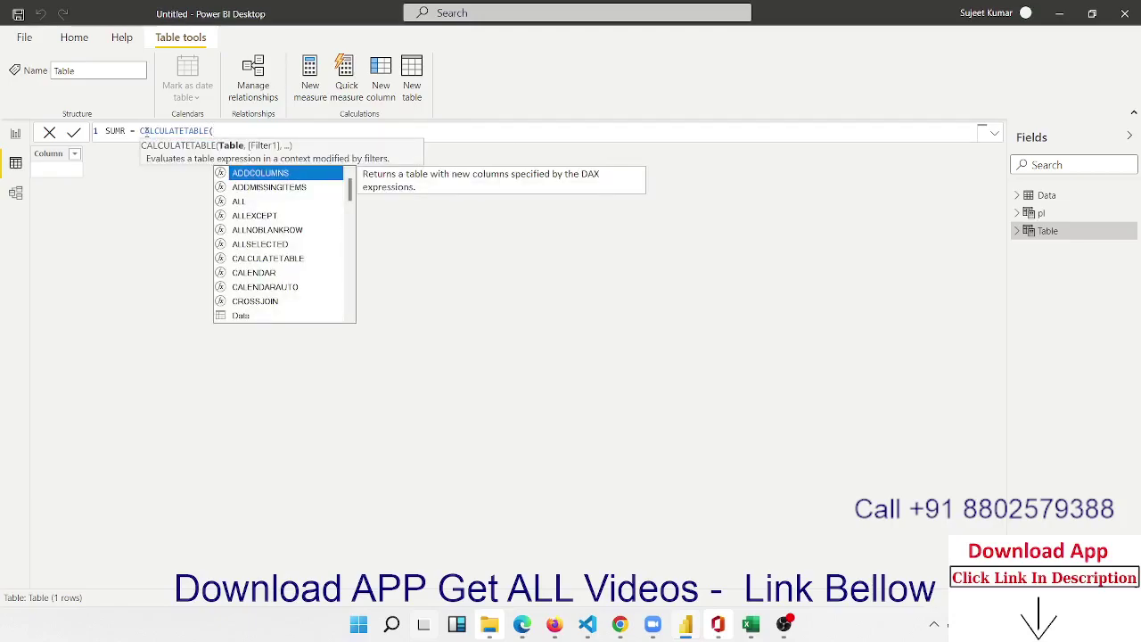
pyautogui.write('s')
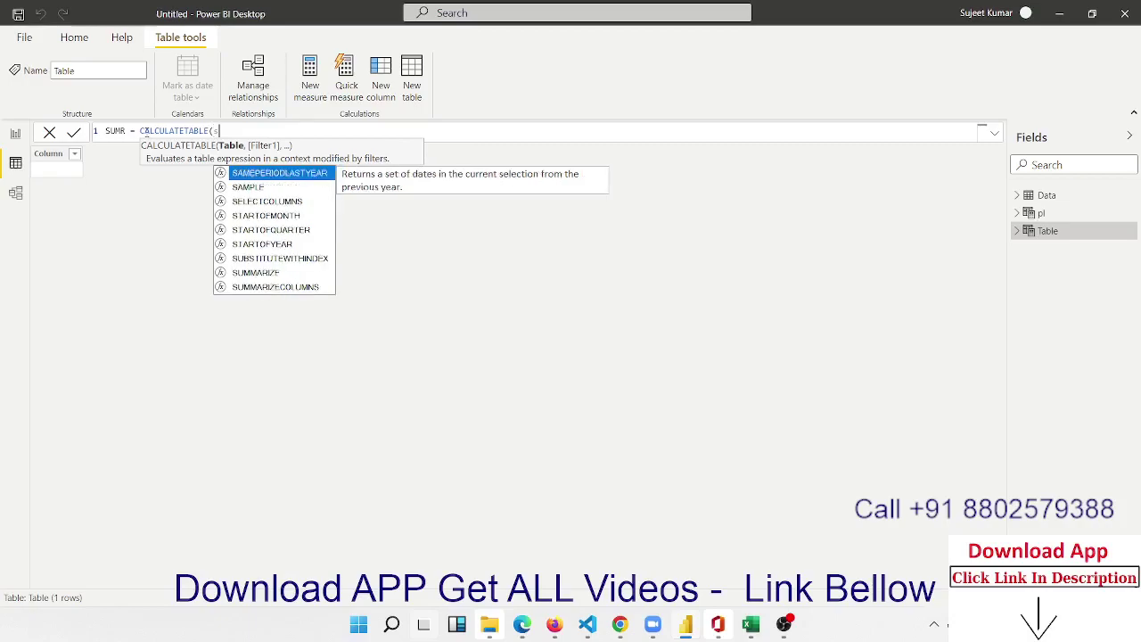
pyautogui.write('um')
pyautogui.press('Tab')
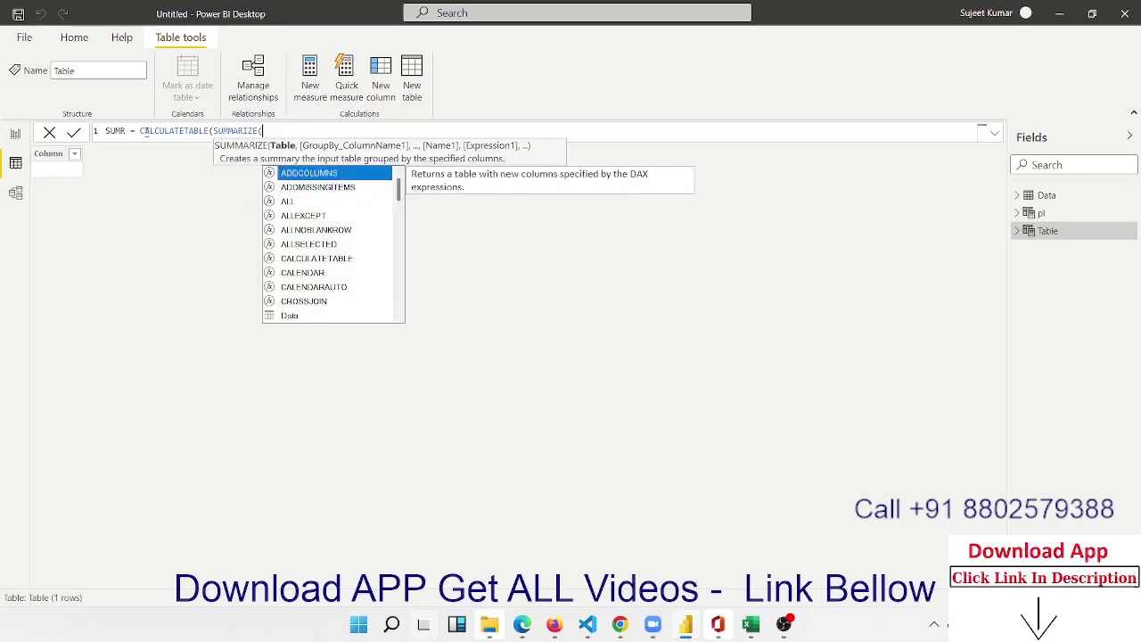
pyautogui.press('Down')
pyautogui.press('Down')
pyautogui.press('Down')
pyautogui.press('Down')
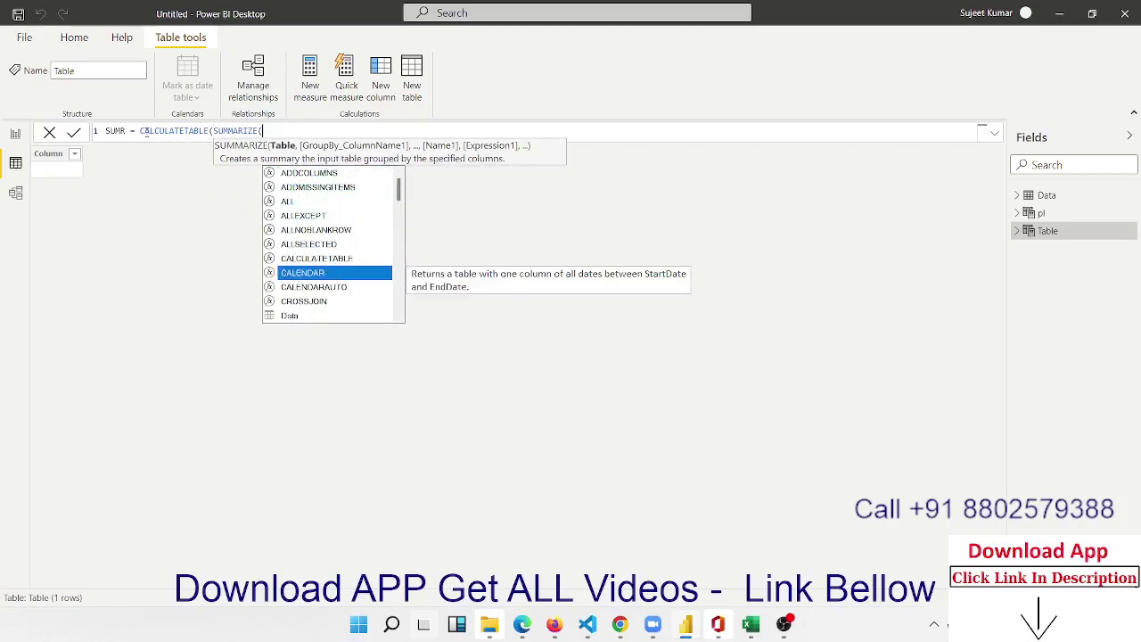
pyautogui.press('Down')
pyautogui.press('Down')
pyautogui.press('Down')
pyautogui.press('Tab')
# Add Data[Name] as the grouping column and "Qty" as the new column name.
pyautogui.write(',')
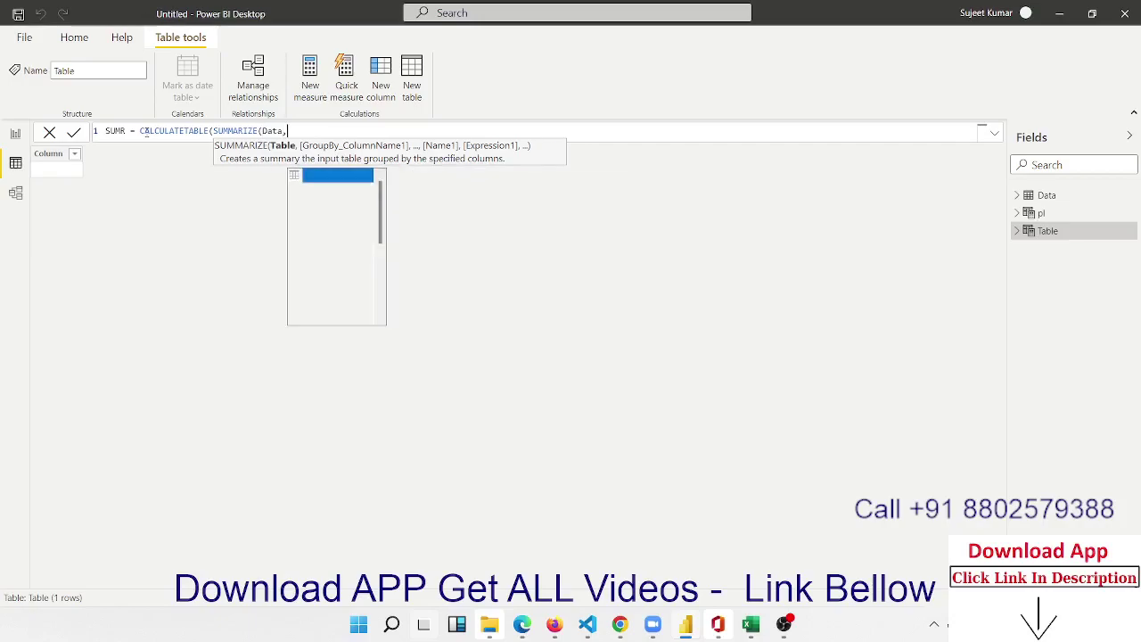
pyautogui.press('Down')
pyautogui.press('Down')
pyautogui.press('Down')
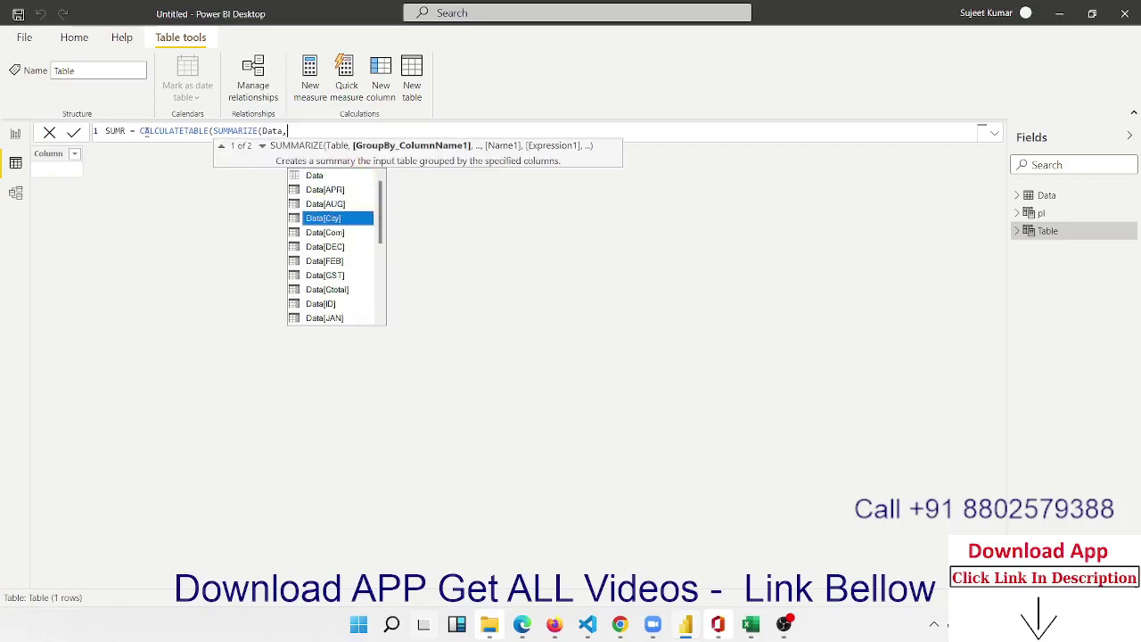
pyautogui.press('Down')
pyautogui.press('Down')
pyautogui.press('Down')
pyautogui.press('Down')
pyautogui.press('Down')
pyautogui.press('Down')
pyautogui.press('Down')
pyautogui.press('Down')
pyautogui.press('Down')
pyautogui.press('Down')
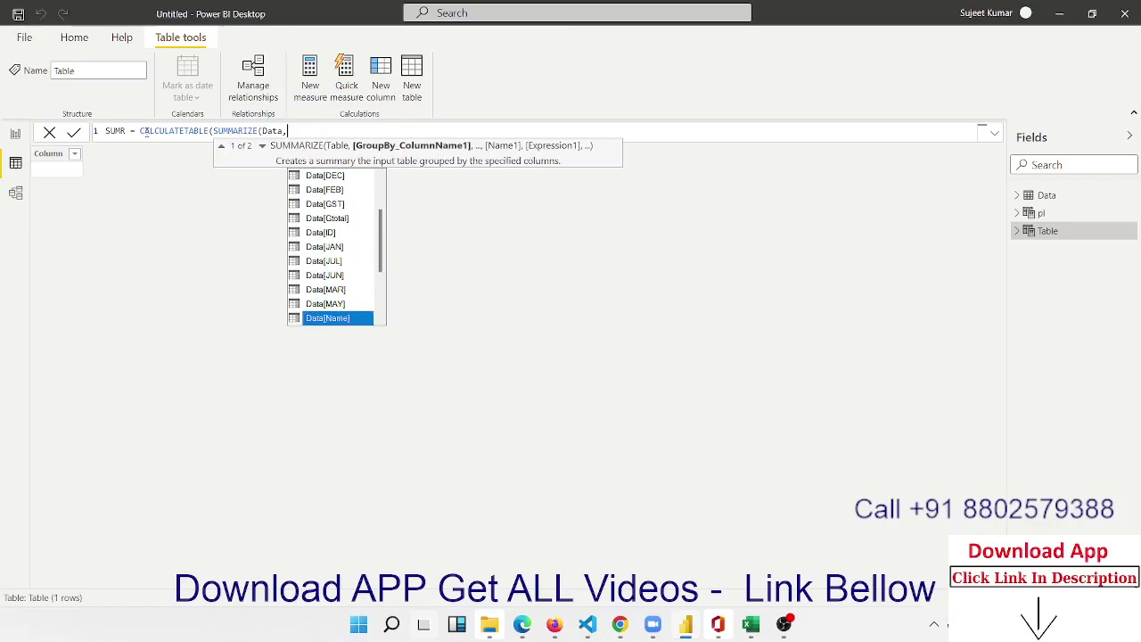
pyautogui.press('Down')
pyautogui.press('Down')
pyautogui.press('Tab')
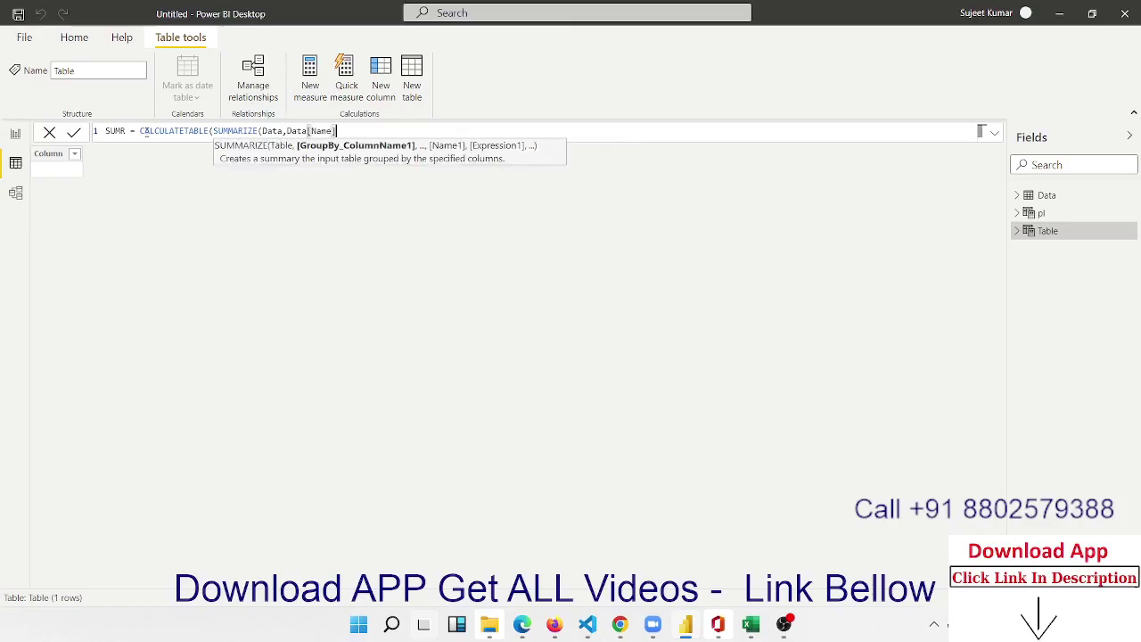
pyautogui.write(',')
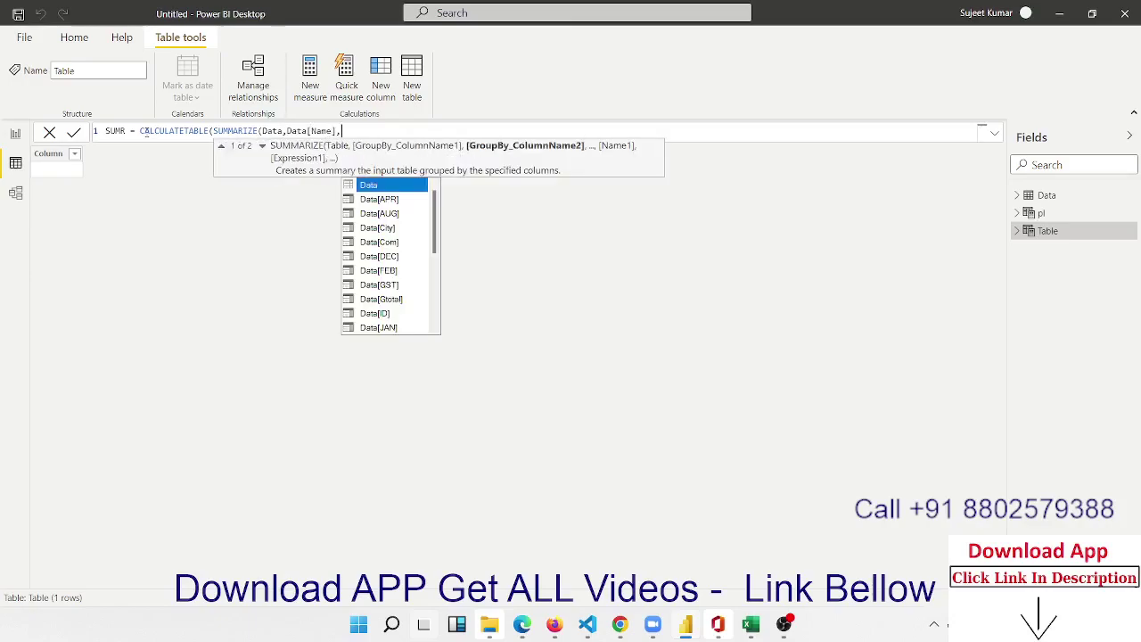
pyautogui.write('"')
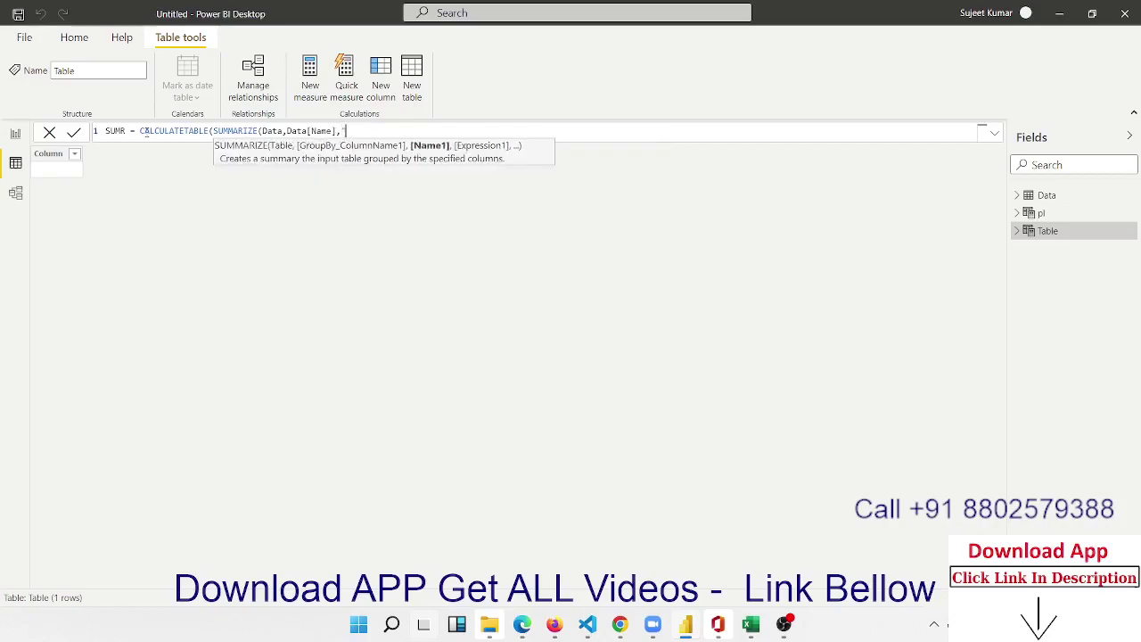
pyautogui.write('Qt')
pyautogui.write('y" ,s')
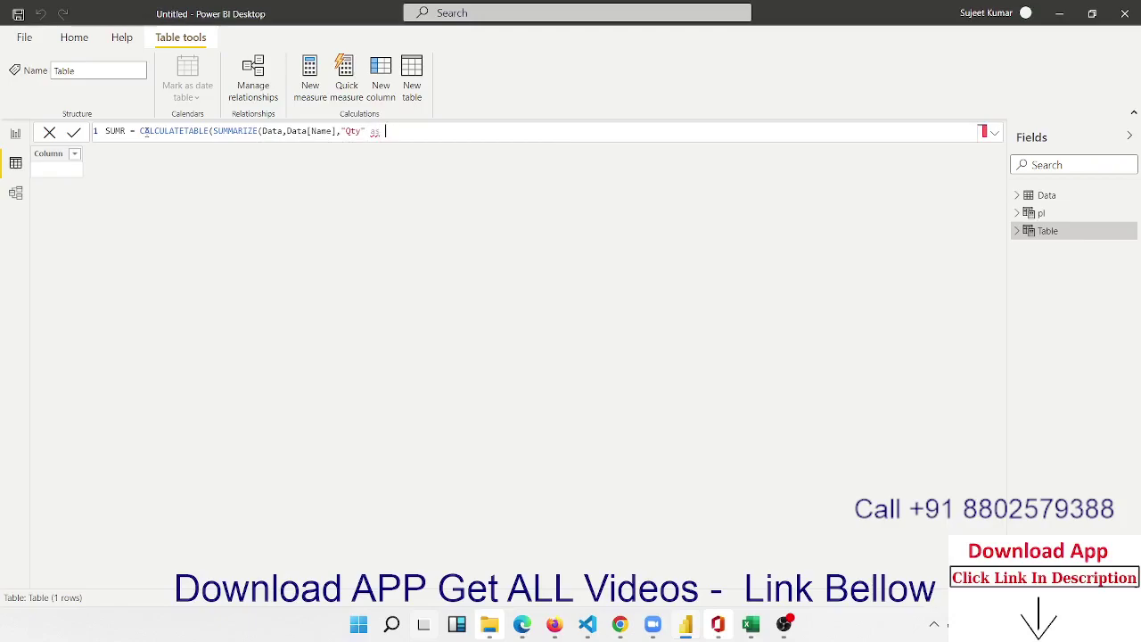
pyautogui.press('BackSpace')
pyautogui.press('BackSpace')
pyautogui.press('BackSpace')
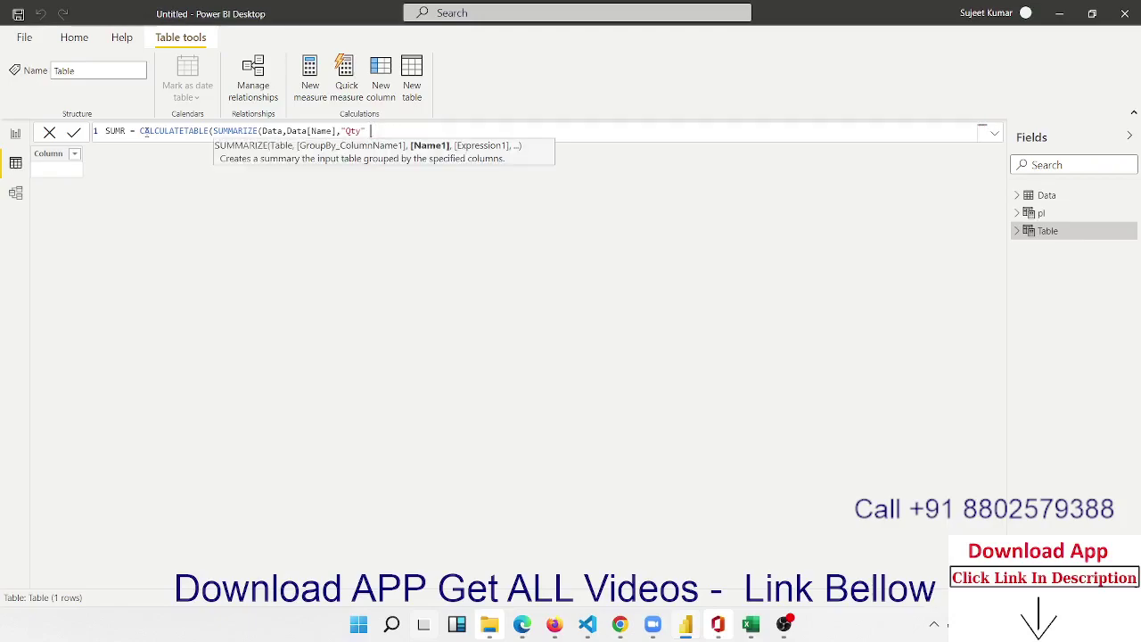
pyautogui.write('s')
pyautogui.write('um')
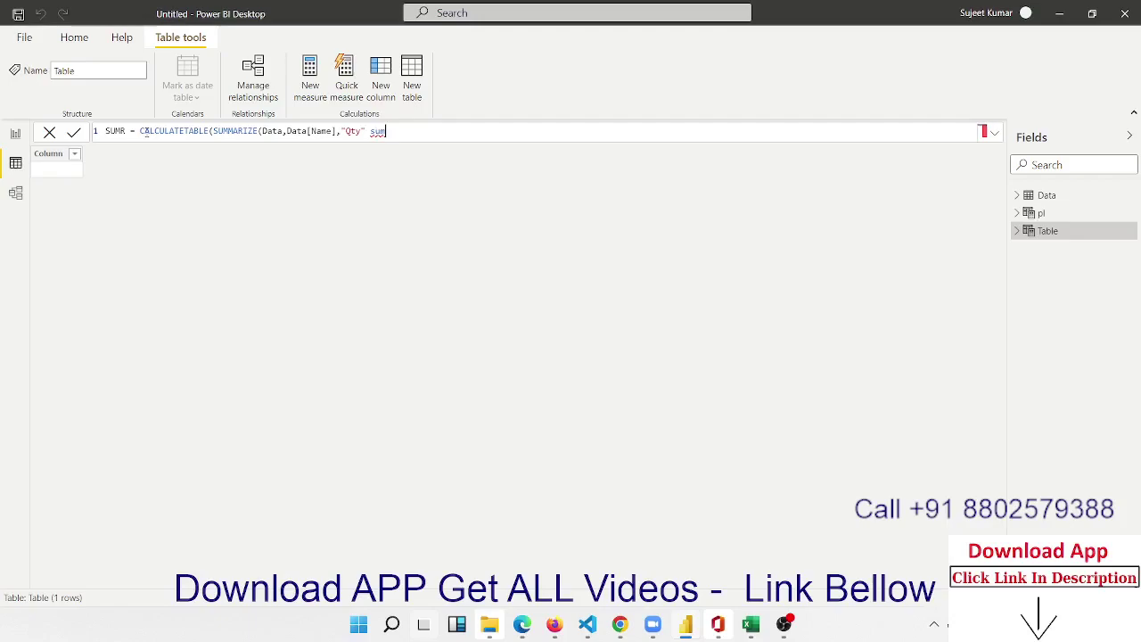
pyautogui.write('(')
pyautogui.press('BackSpace')
pyautogui.press('BackSpace')
pyautogui.press('BackSpace')
pyautogui.press('BackSpace')
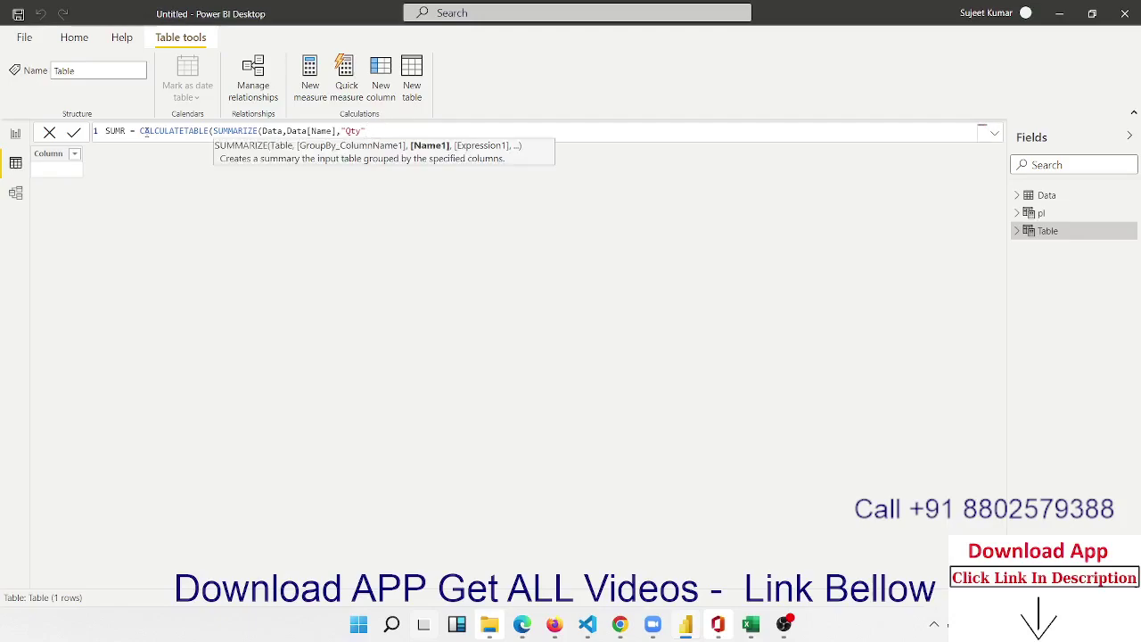
# Define Qty as SUM(Data[Total]), close the brackets and commit, giving 13 rows.
pyautogui.write(',su')
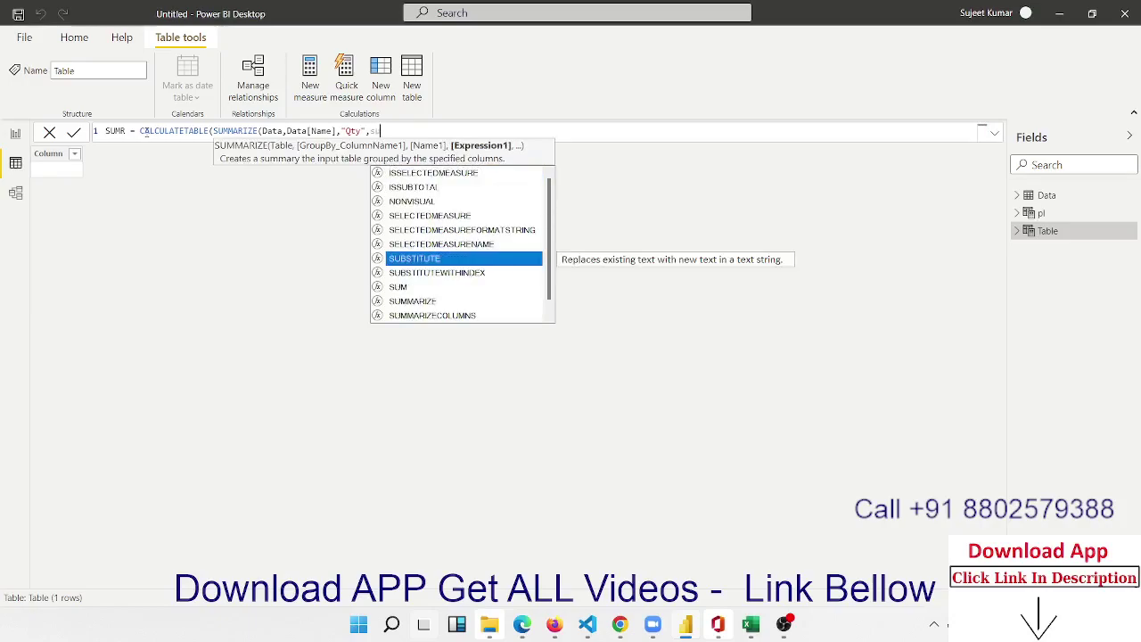
pyautogui.write('m')
pyautogui.press('Tab')
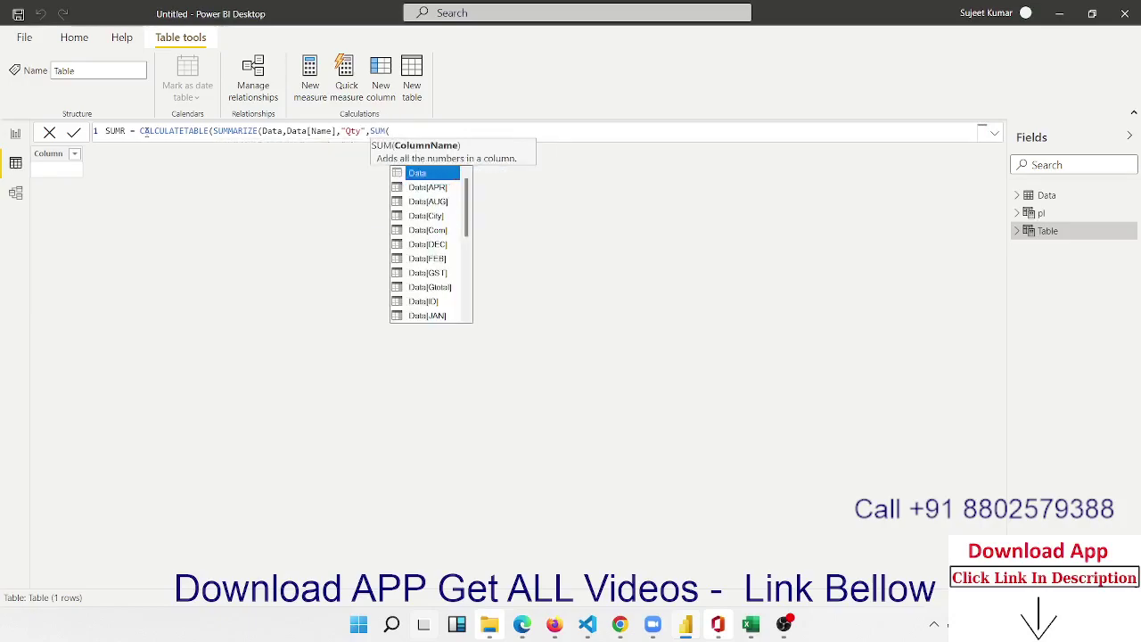
pyautogui.press('Down')
pyautogui.press('Down')
pyautogui.press('Down')
pyautogui.press('Down')
pyautogui.press('Down')
pyautogui.press('Down')
pyautogui.press('Down')
pyautogui.press('Down')
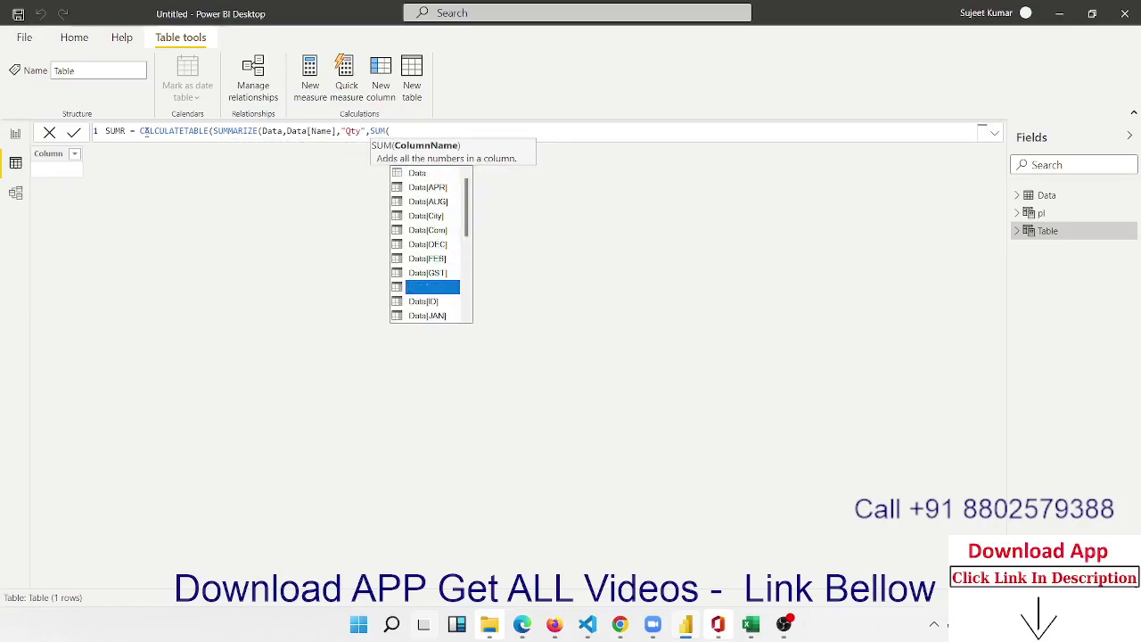
pyautogui.press('Down')
pyautogui.press('Down')
pyautogui.press('Down')
pyautogui.press('Down')
pyautogui.press('Down')
pyautogui.press('Down')
pyautogui.press('Down')
pyautogui.press('Down')
pyautogui.press('Down')
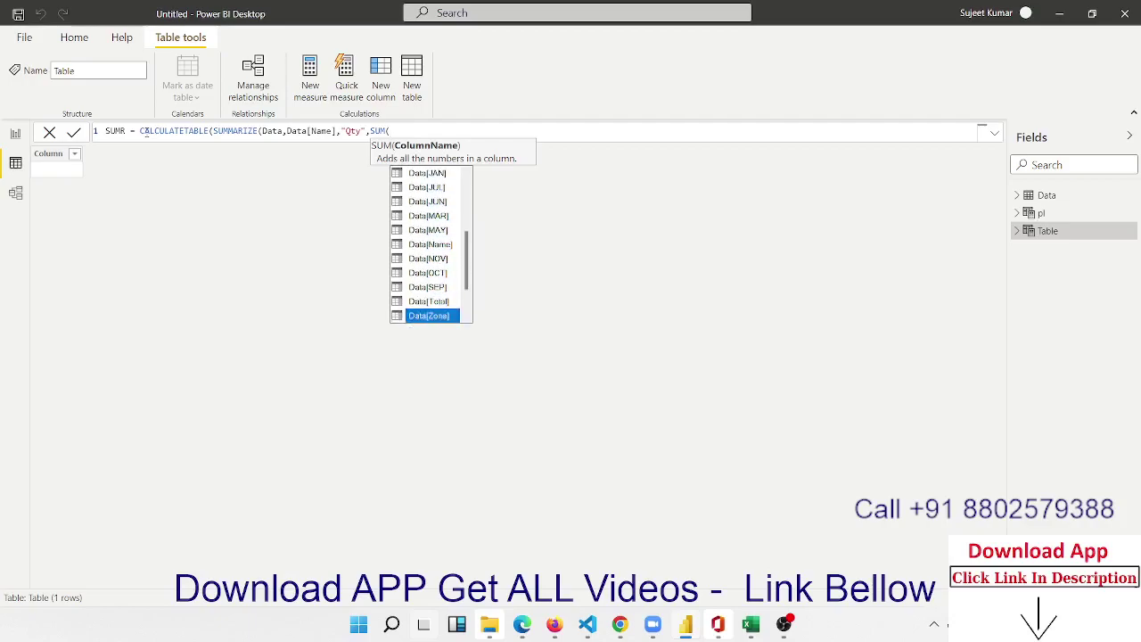
pyautogui.press('Down')
pyautogui.press('Down')
pyautogui.press('Down')
pyautogui.press('Up')
pyautogui.press('Up')
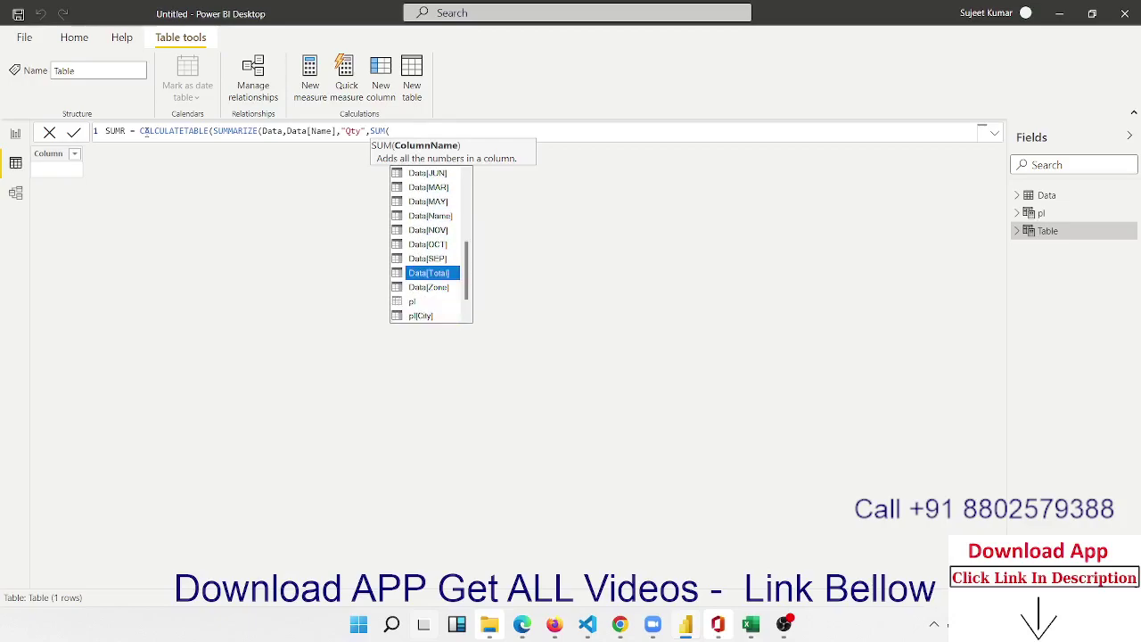
pyautogui.press('Tab')
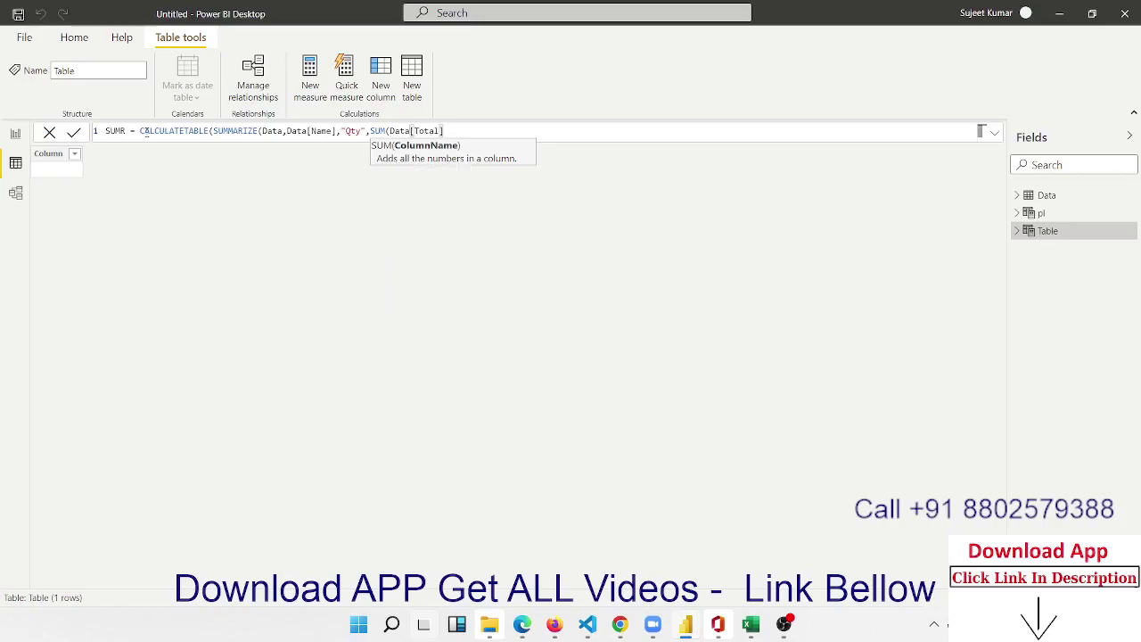
pyautogui.write(')')
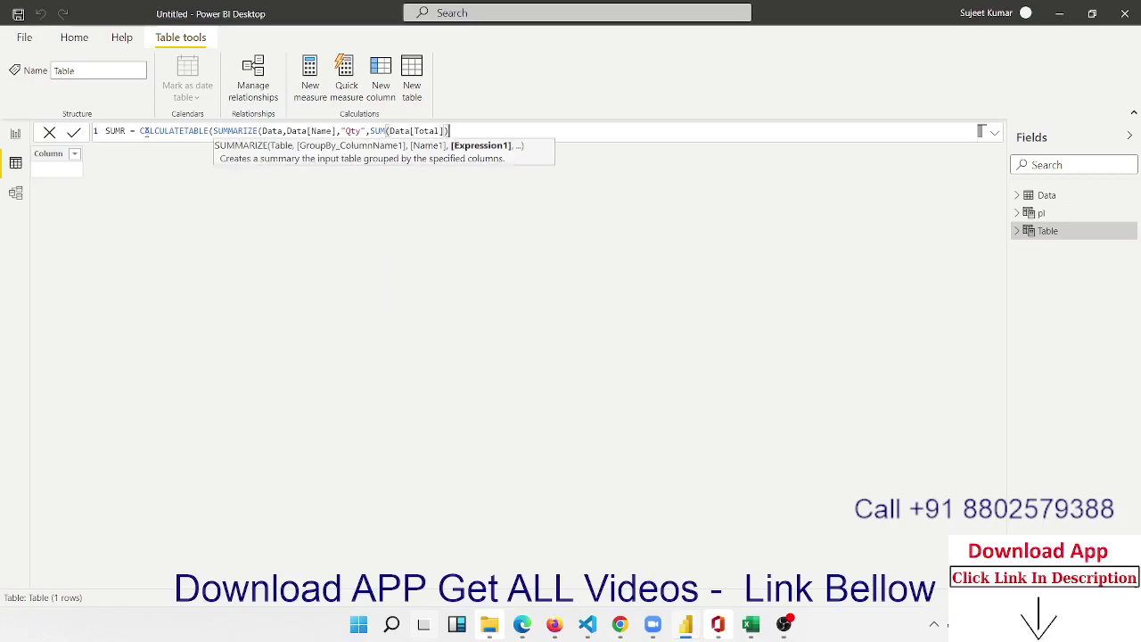
pyautogui.write(')')
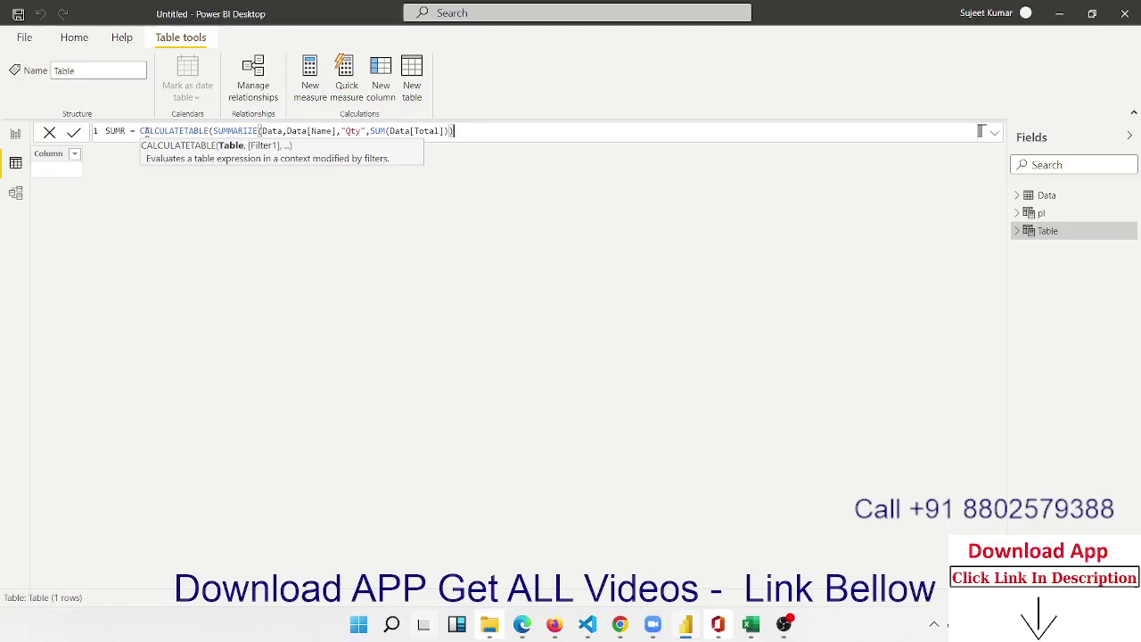
pyautogui.write(')')
pyautogui.press('Return')
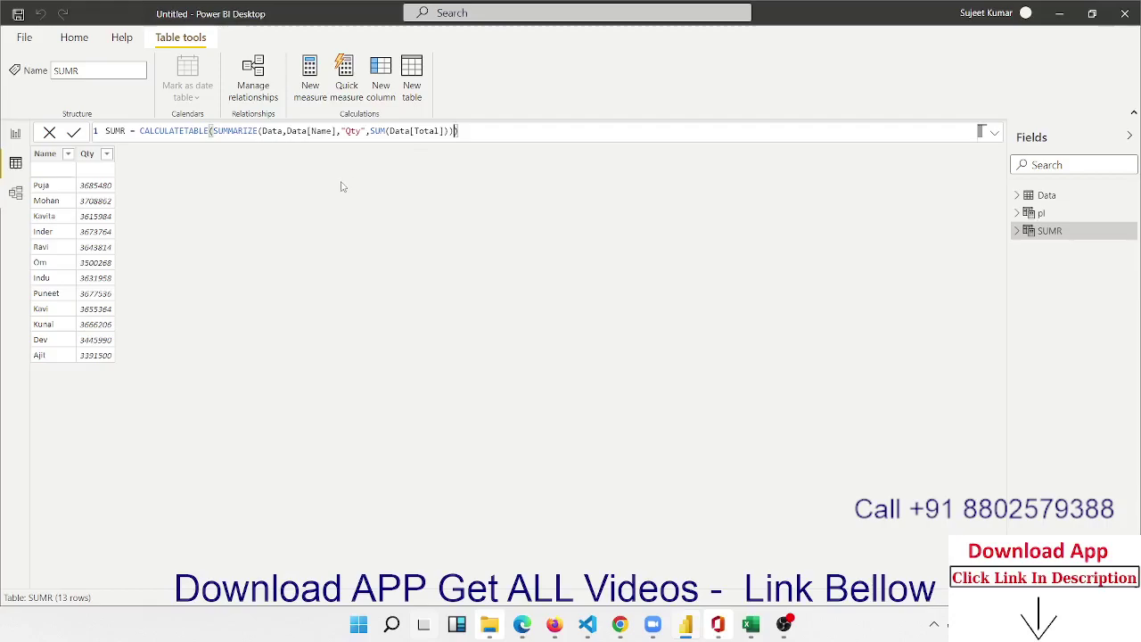
# Add LEN(Data[Name])>1 as SUMR's CALCULATETABLE filter, leaving 12 rows.
pyautogui.write(',')
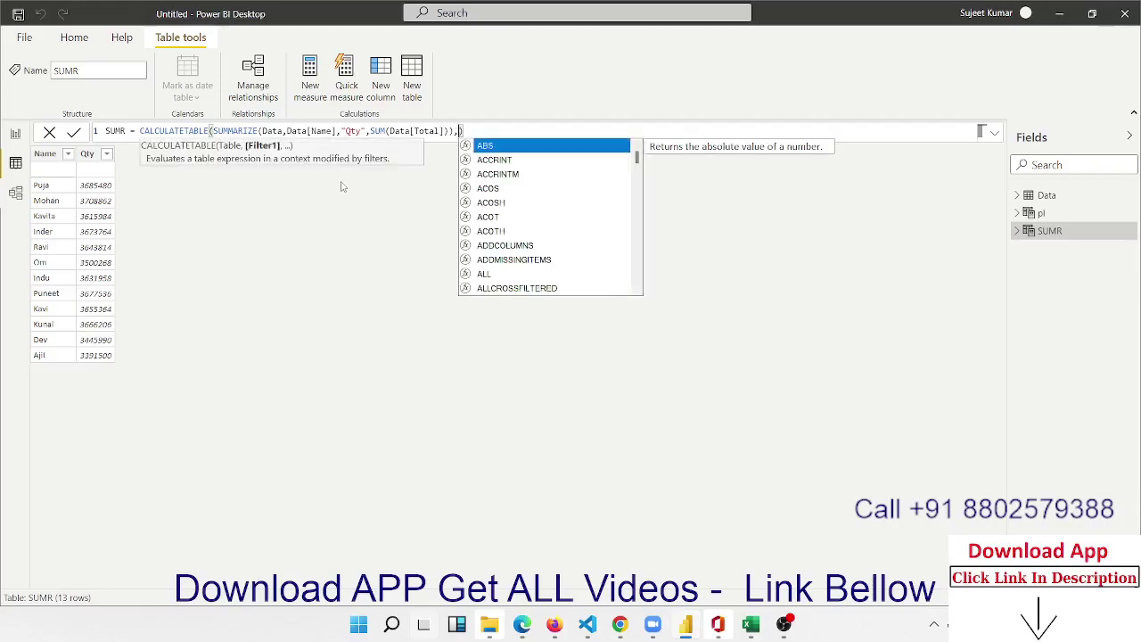
pyautogui.write('LEN(')
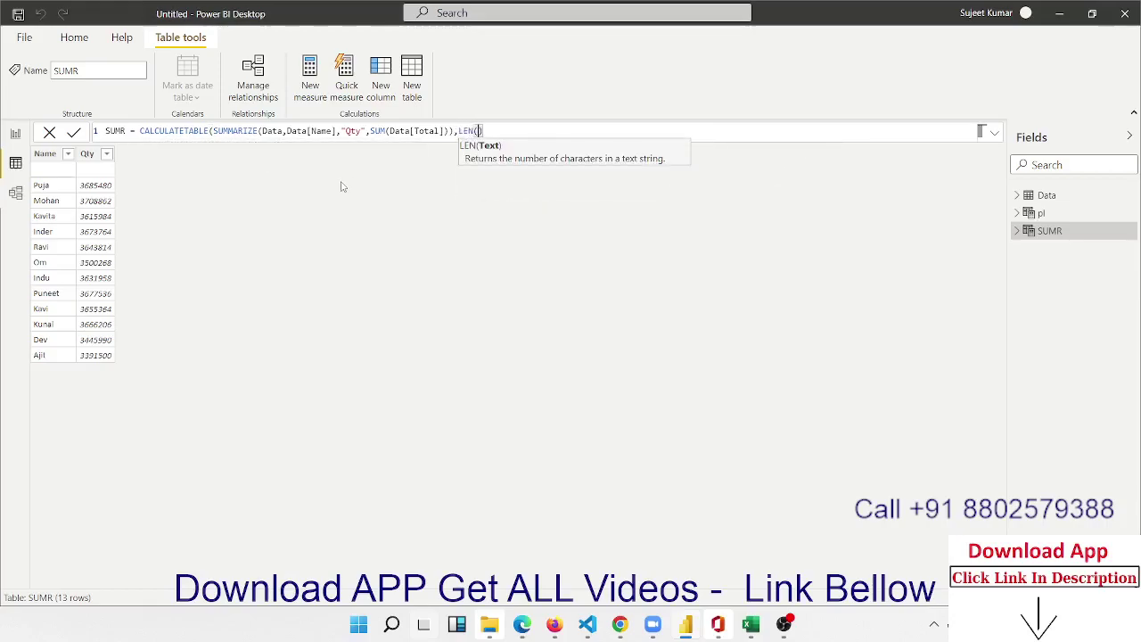
pyautogui.write('Data[Name]')
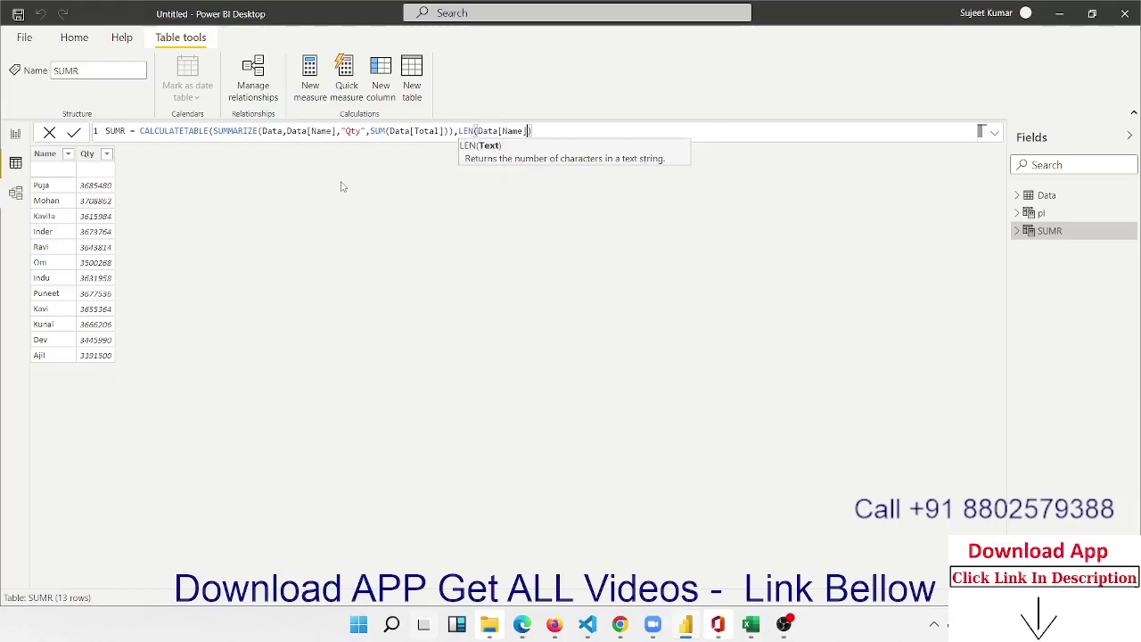
pyautogui.write(')')
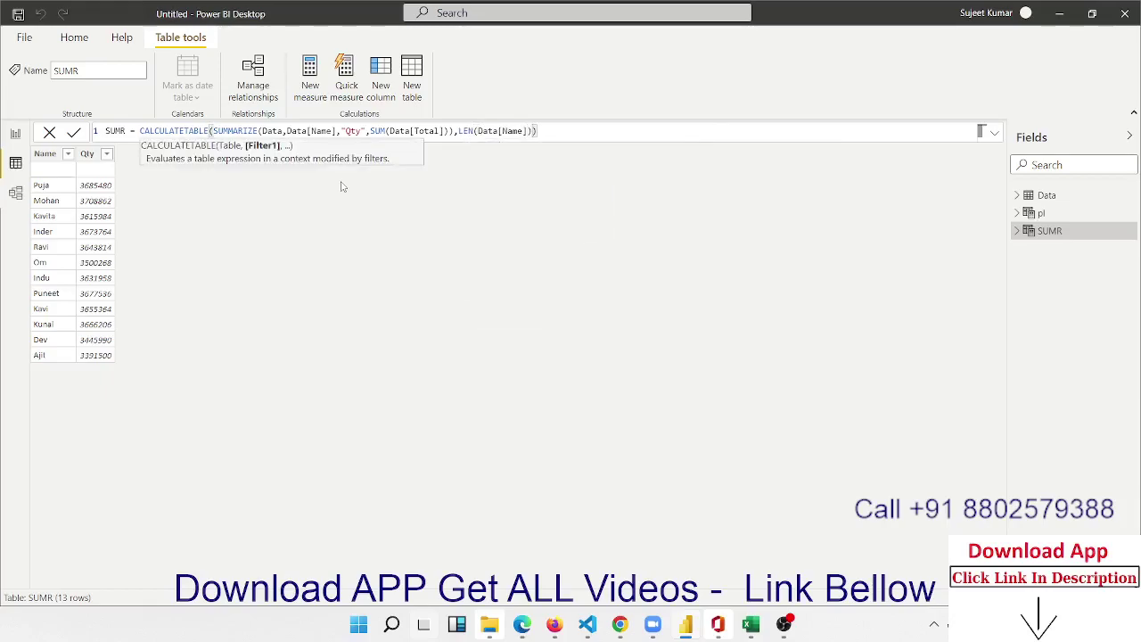
pyautogui.write('>')
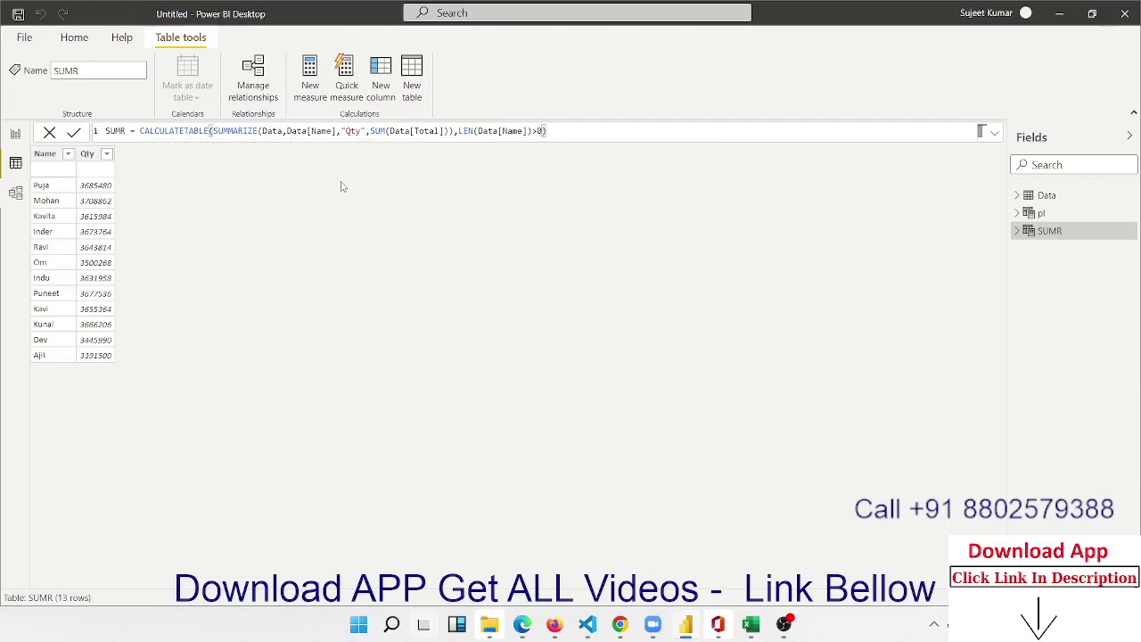
pyautogui.write('0')
pyautogui.press('BackSpace')
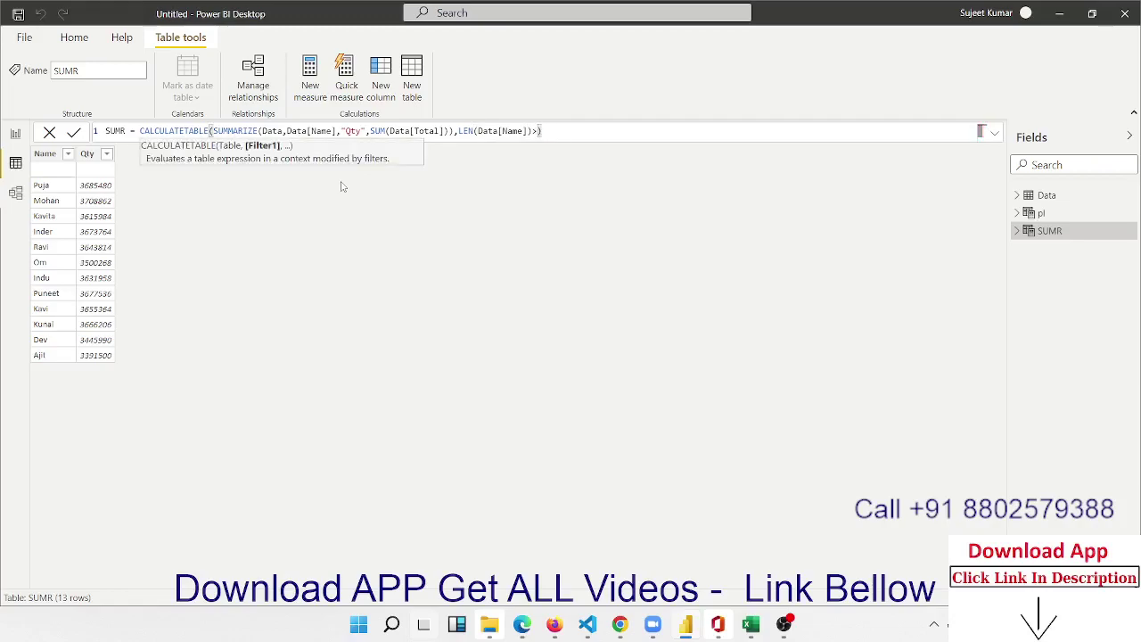
pyautogui.write('1')
pyautogui.press('Return')
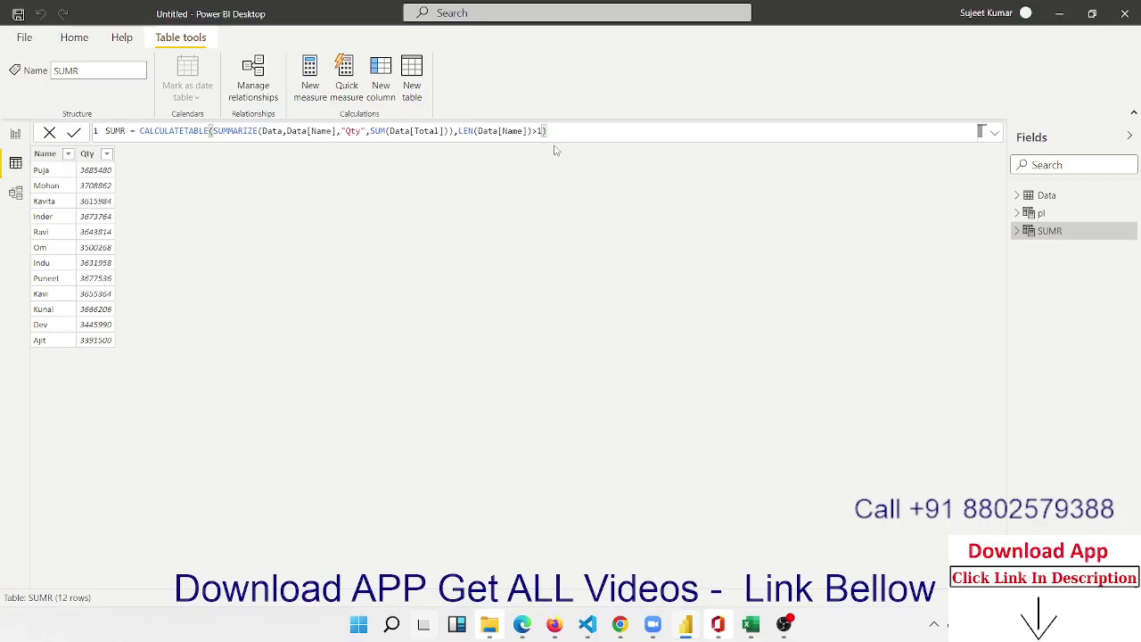
# Insert a "City" column name after the Qty sum in the SUMR formula.
pyautogui.click(451, 131)
pyautogui.write(',')
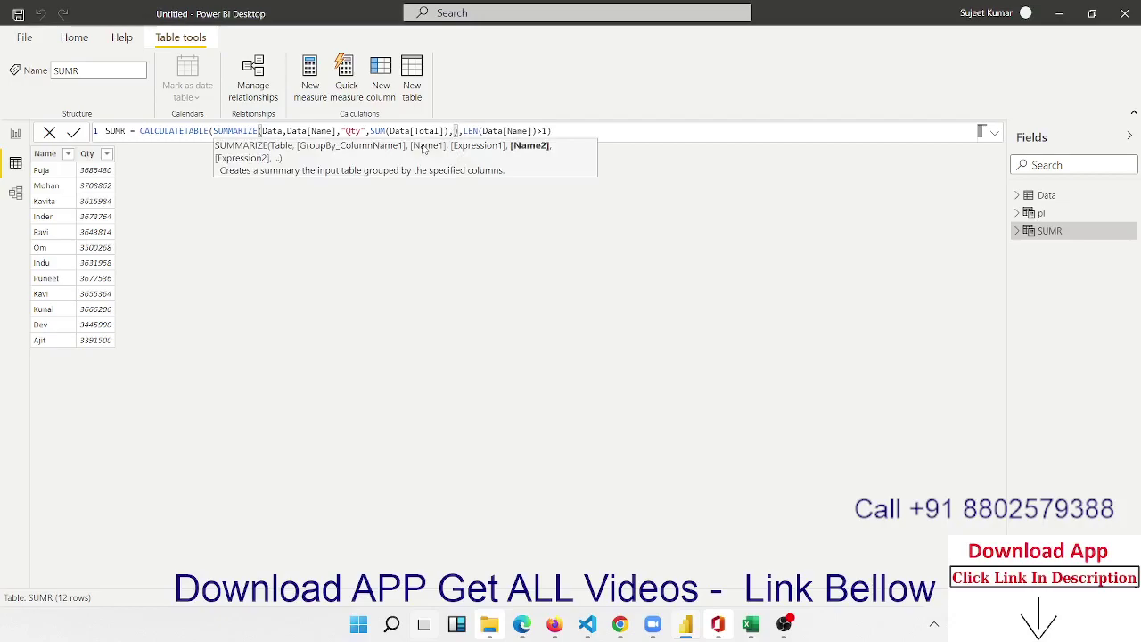
pyautogui.write('city')
pyautogui.press('BackSpace')
pyautogui.press('BackSpace')
pyautogui.press('BackSpace')
pyautogui.press('BackSpace')
pyautogui.write('"Ci')
pyautogui.write('ty",')
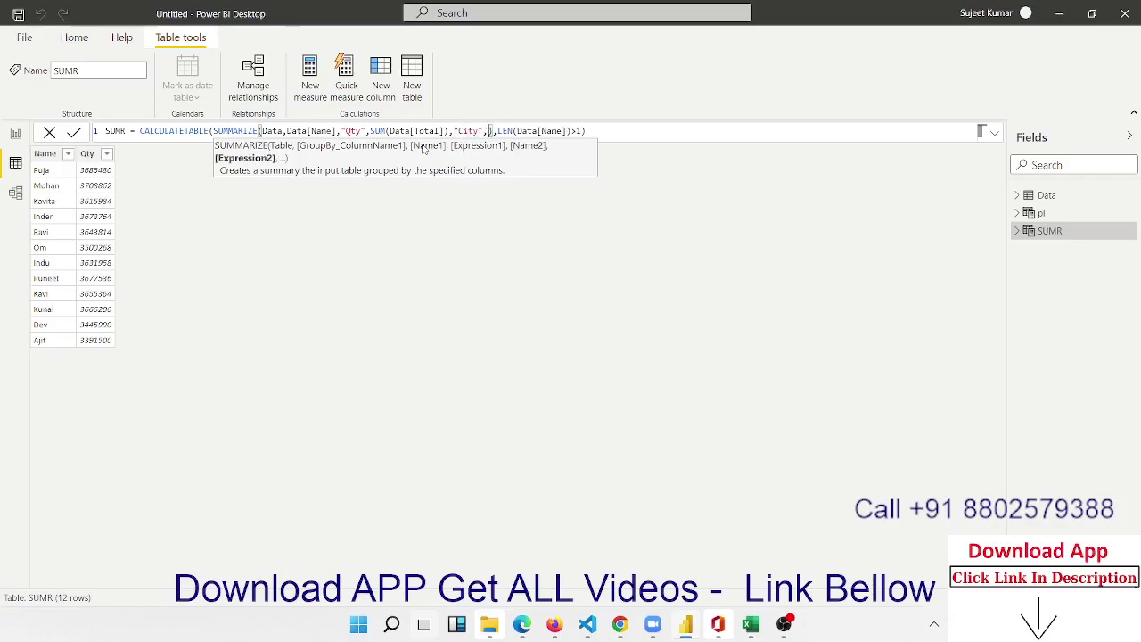
pyautogui.write('c')
pyautogui.press('BackSpace')
pyautogui.write('c')
pyautogui.press('BackSpace')
# Try a Data column reference as City's expression, then remove it.
pyautogui.write('d')
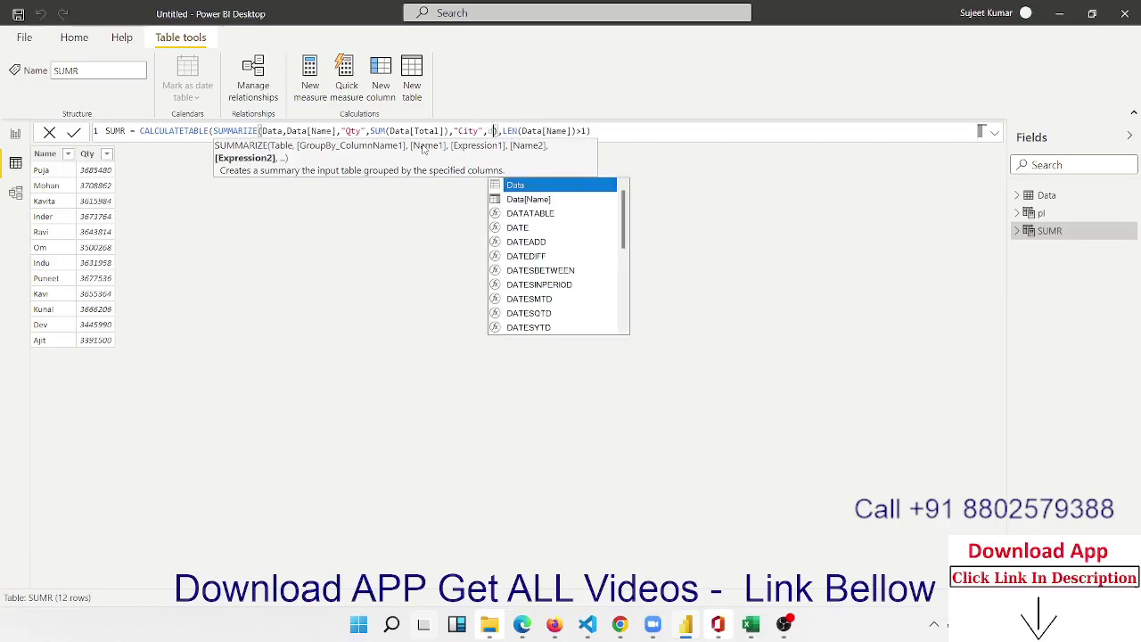
pyautogui.press('Down')
pyautogui.write('a')
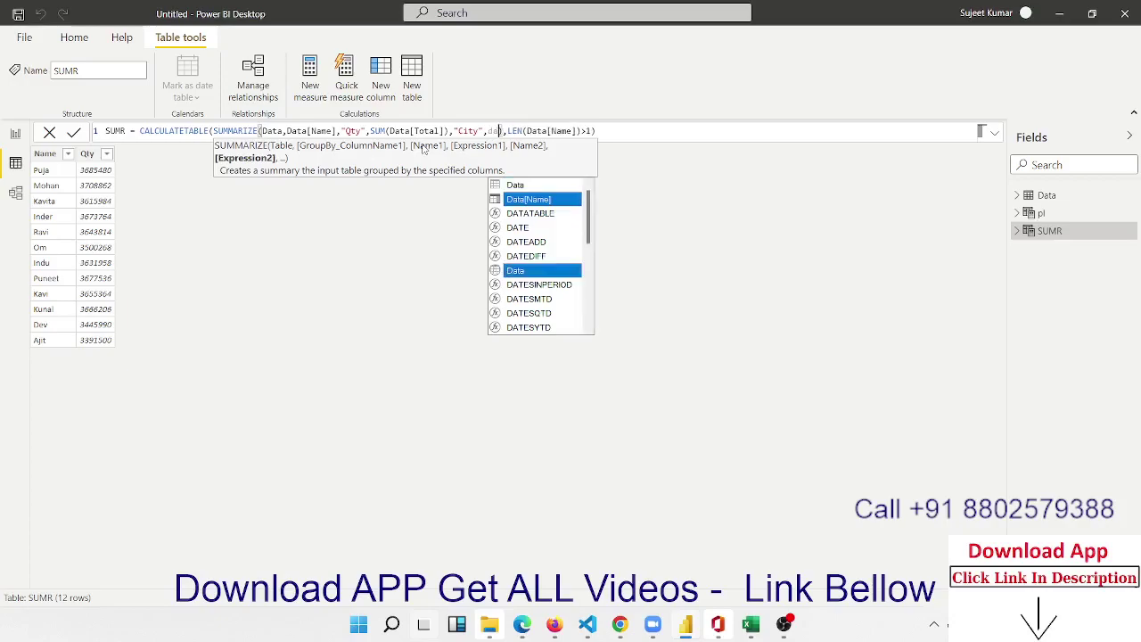
pyautogui.write('ta')
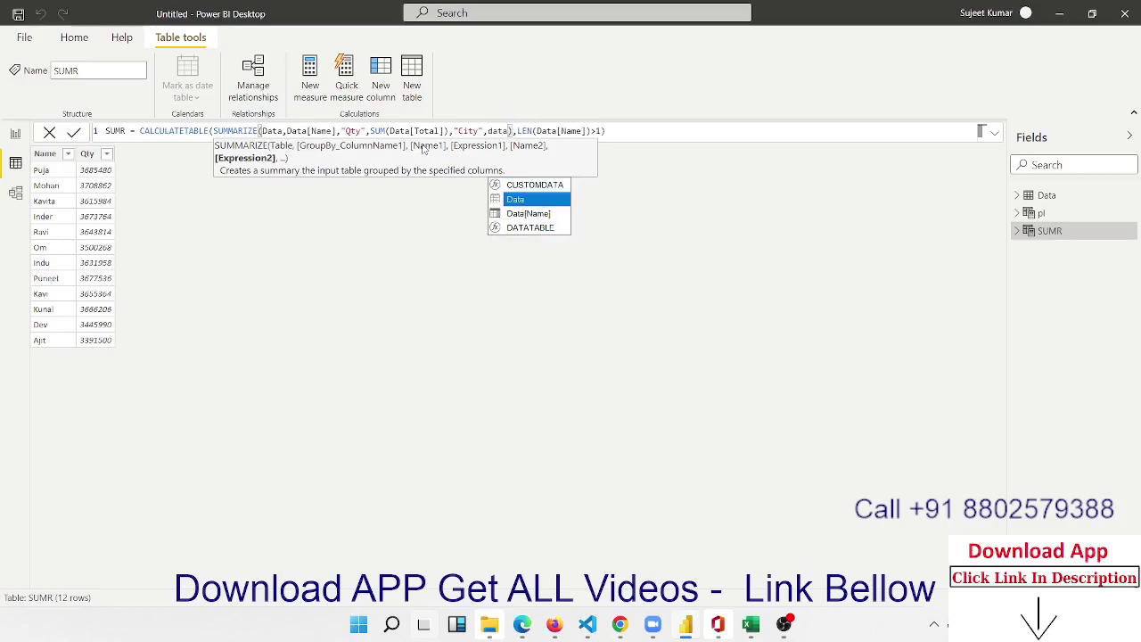
pyautogui.press('Down')
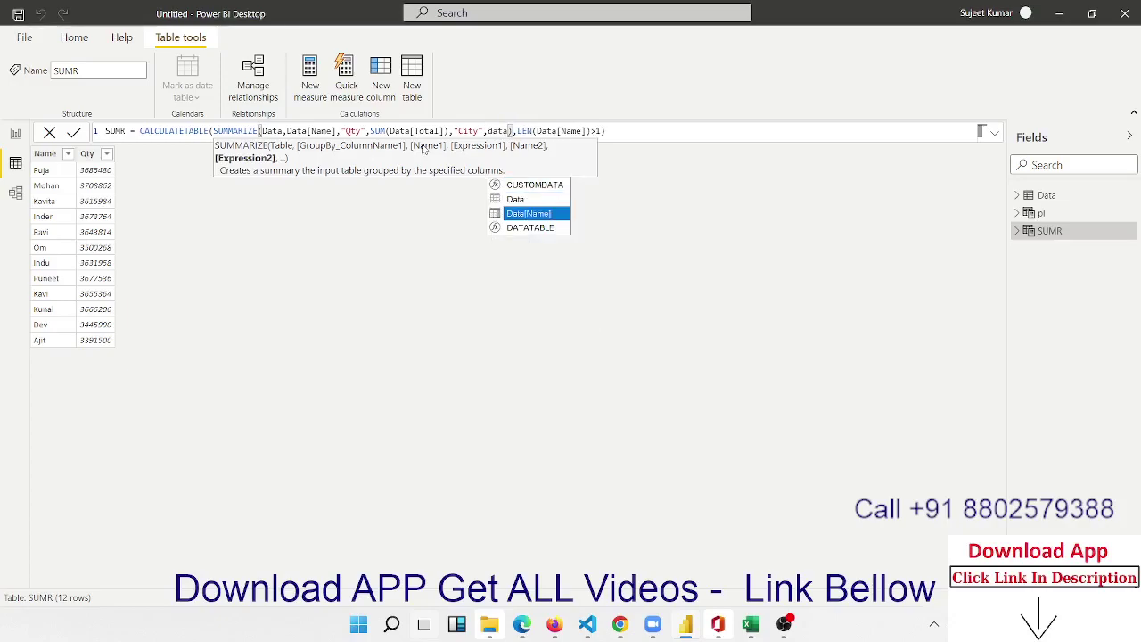
pyautogui.press('BackSpace')
pyautogui.press('BackSpace')
pyautogui.press('BackSpace')
pyautogui.press('BackSpace')
pyautogui.press('BackSpace')
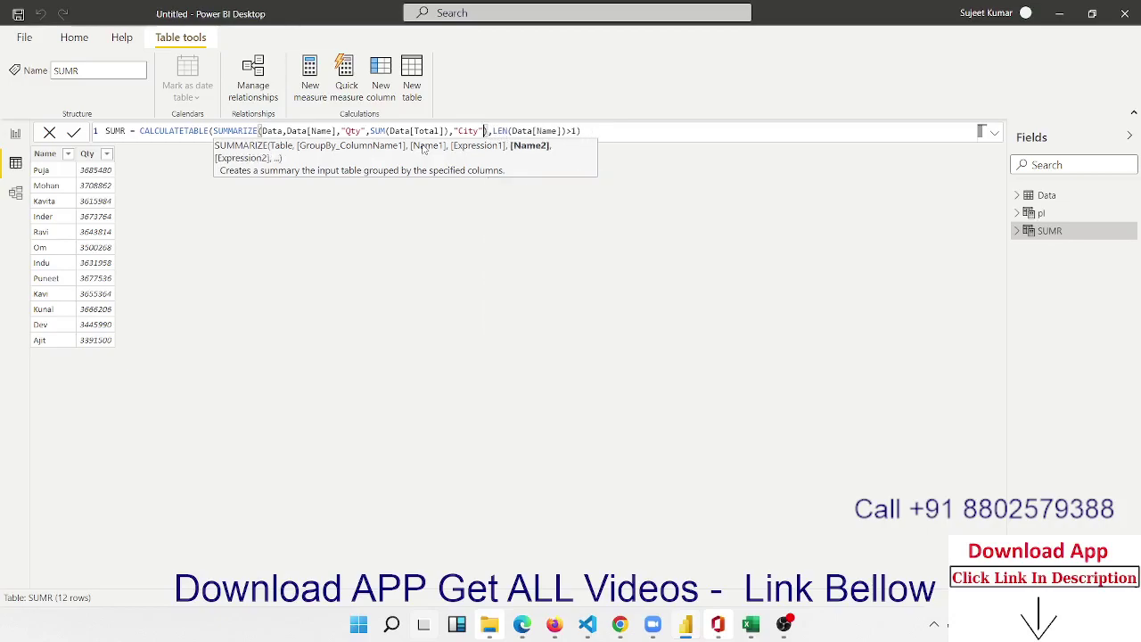
pyautogui.write(',')
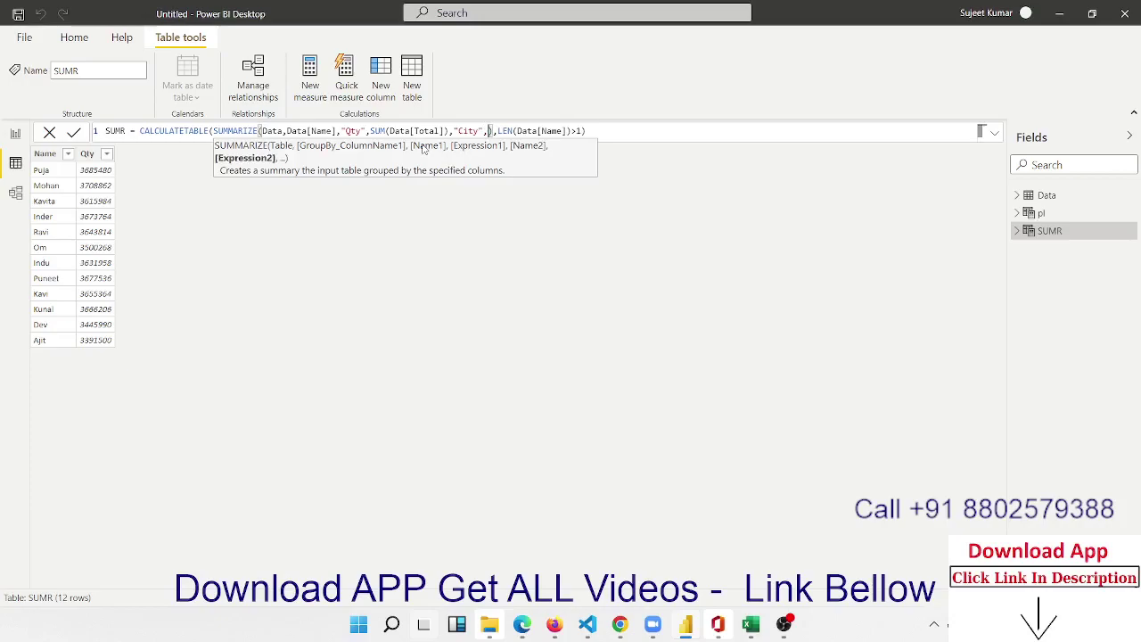
# Browse the Data suggestions for City's expression, then clear the attempt.
pyautogui.write('c')
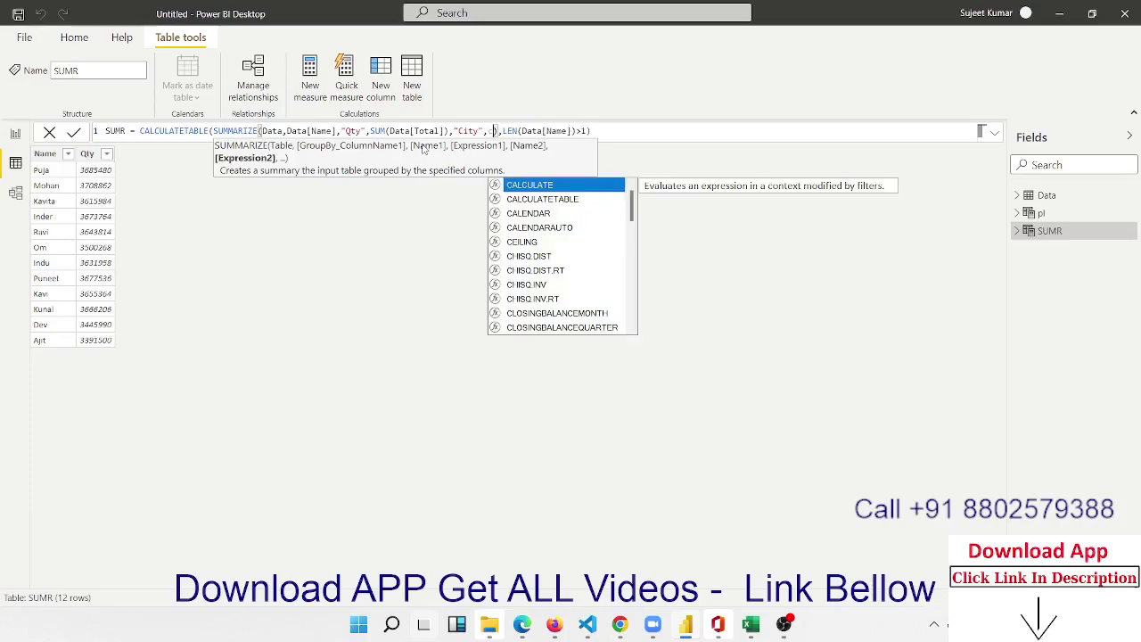
pyautogui.press('BackSpace')
pyautogui.write('da')
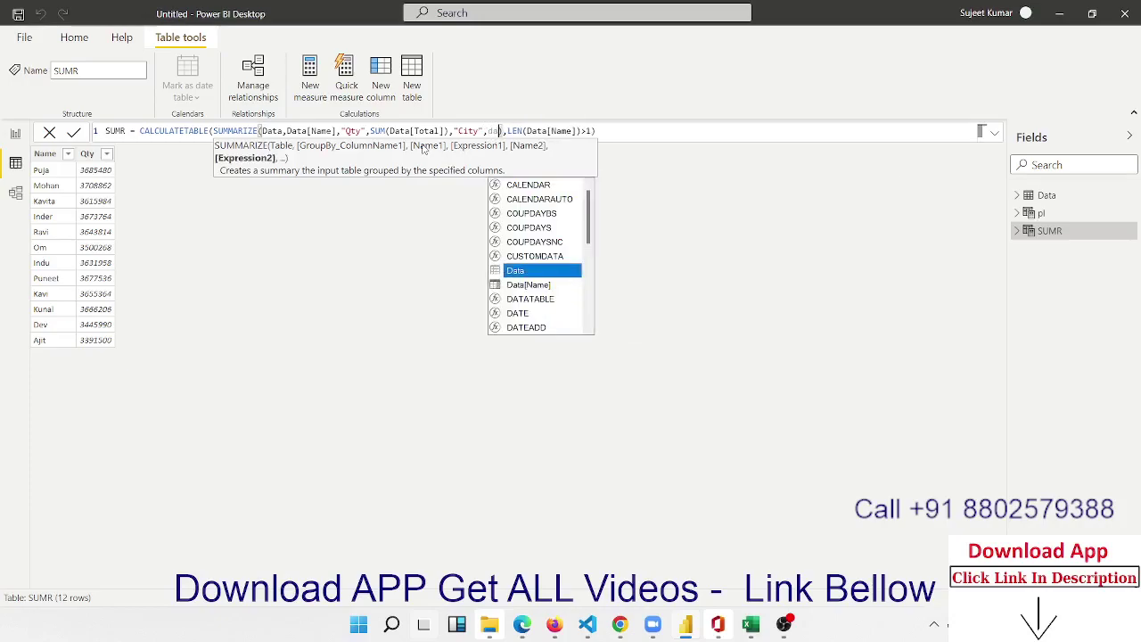
pyautogui.press('Down')
pyautogui.press('Down')
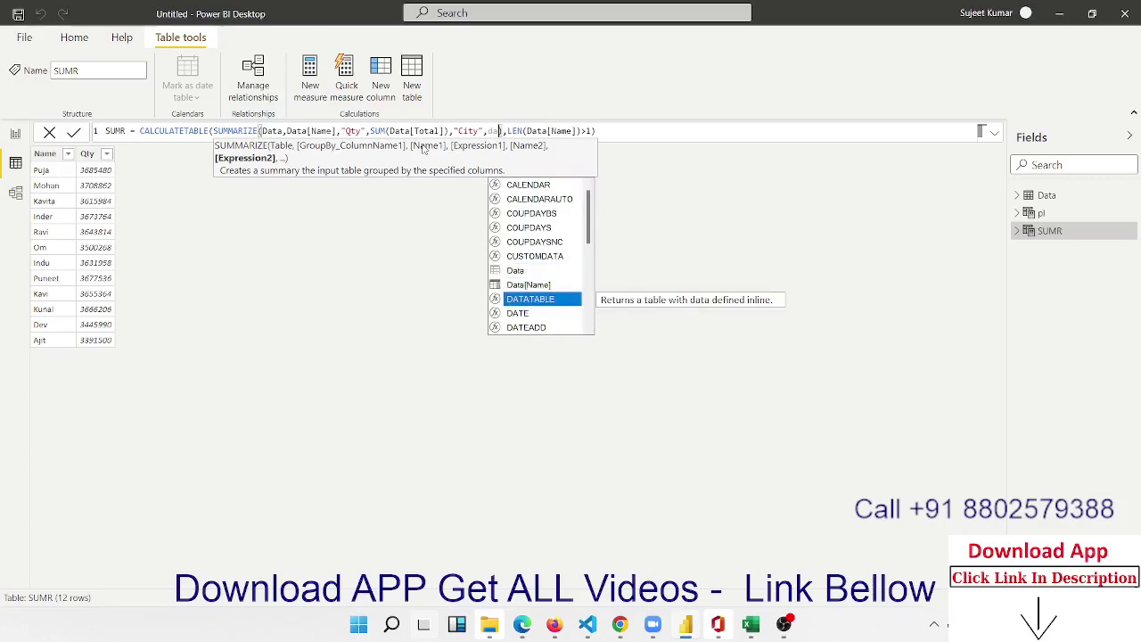
pyautogui.press('Down')
pyautogui.press('Down')
pyautogui.press('Down')
pyautogui.press('Down')
pyautogui.press('Down')
pyautogui.press('Down')
pyautogui.press('Down')
pyautogui.press('Down')
pyautogui.press('Down')
pyautogui.press('Down')
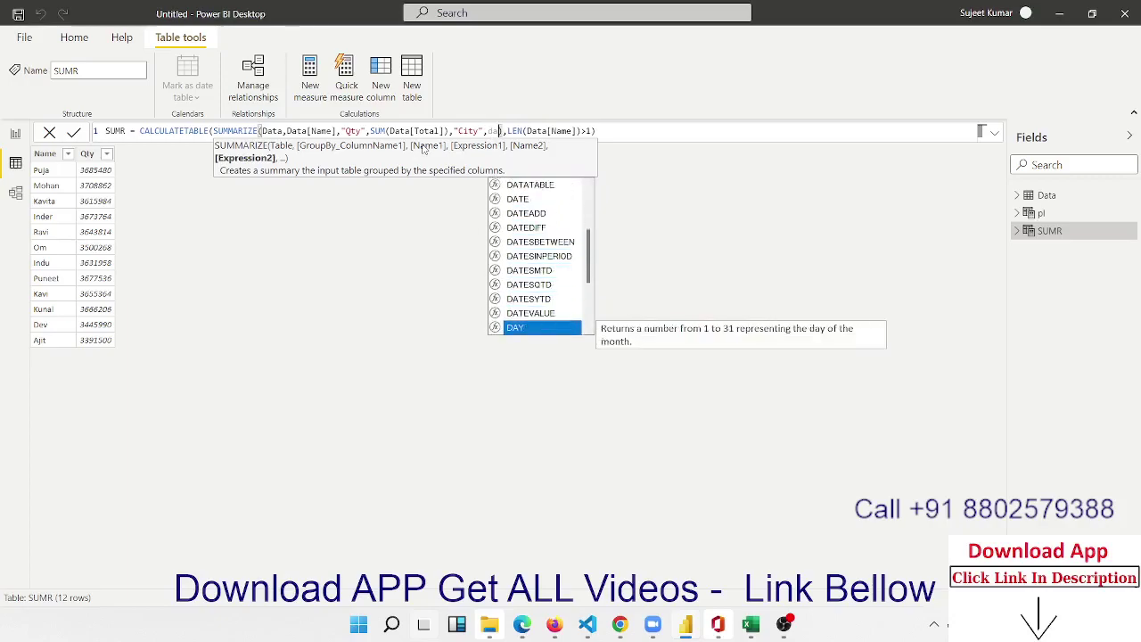
pyautogui.press('Down')
pyautogui.press('Down')
pyautogui.press('Down')
pyautogui.press('Down')
pyautogui.write('t')
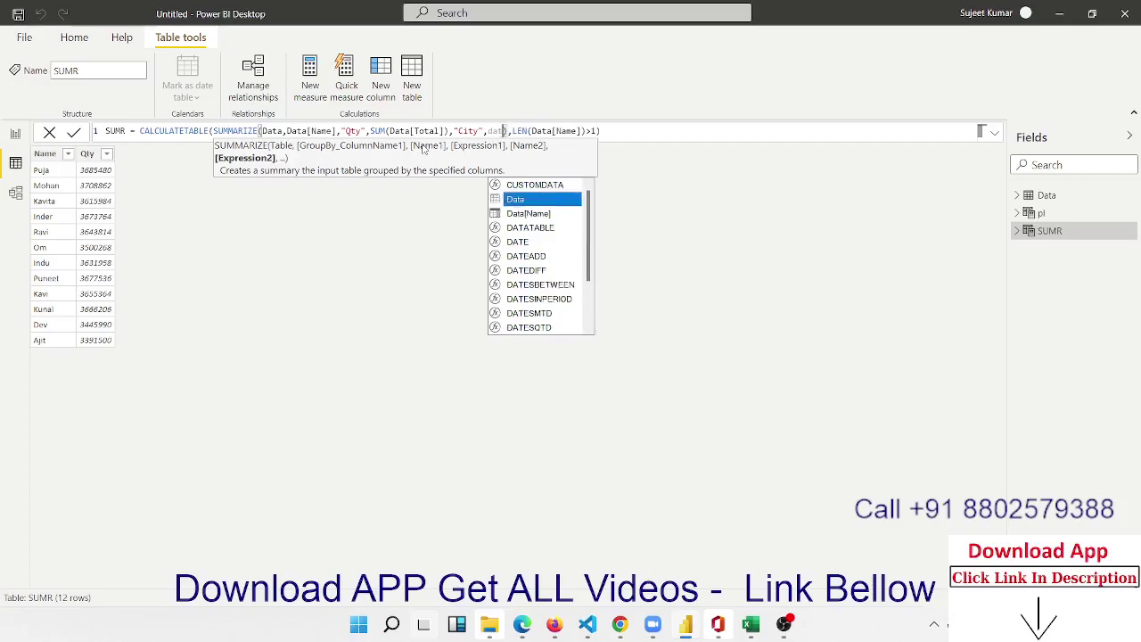
pyautogui.write('a')
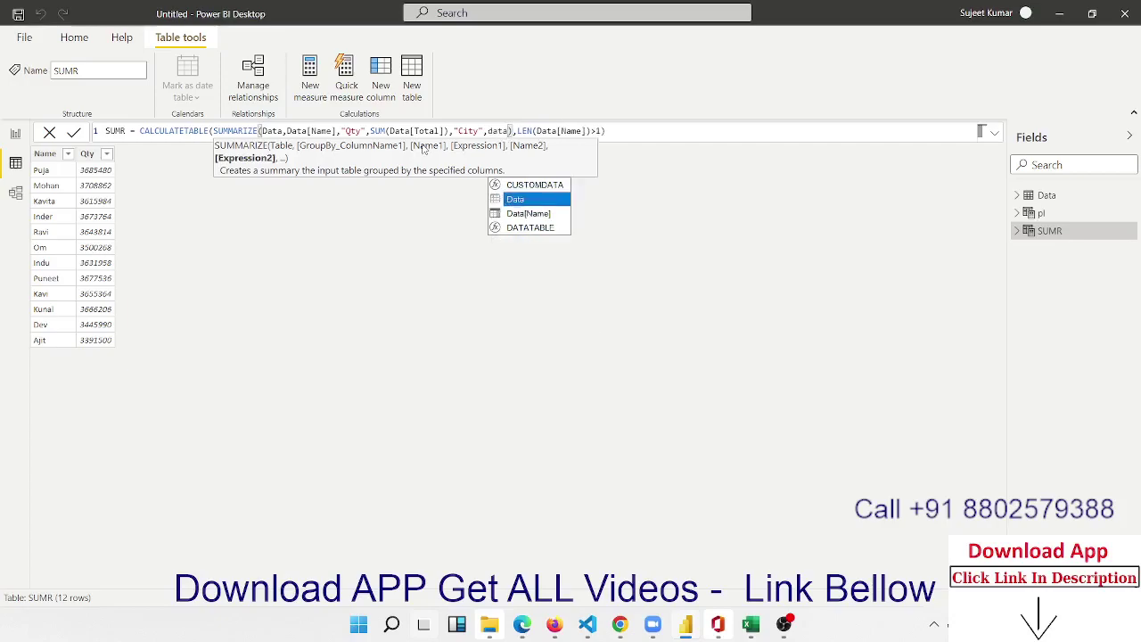
pyautogui.press('Down')
pyautogui.press('Down')
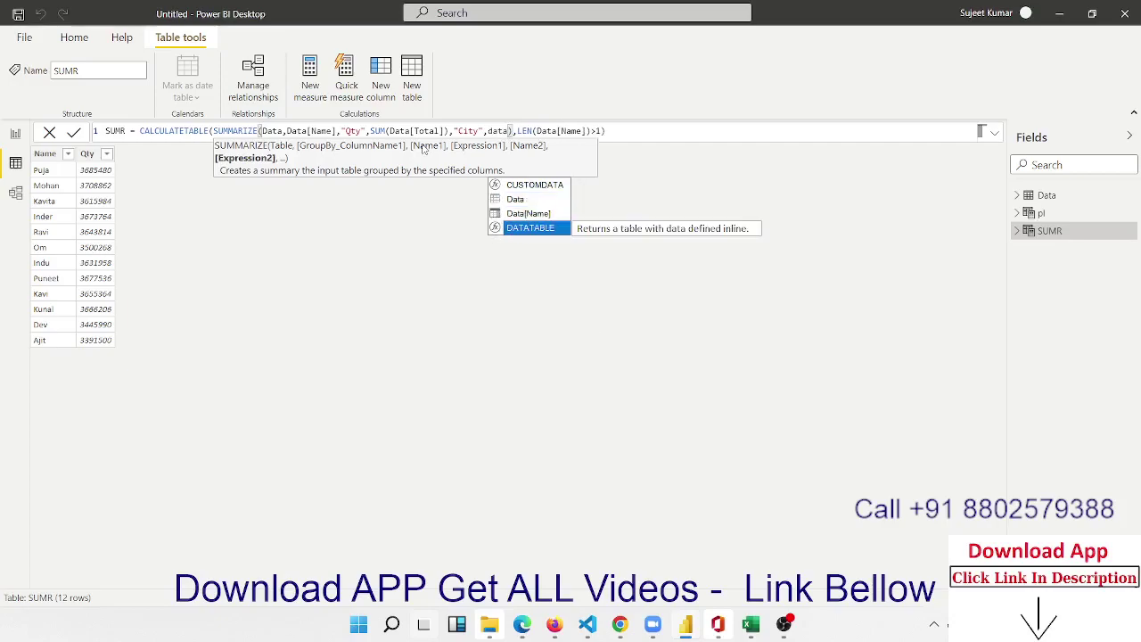
pyautogui.press('Up')
pyautogui.press('Up')
pyautogui.press('Up')
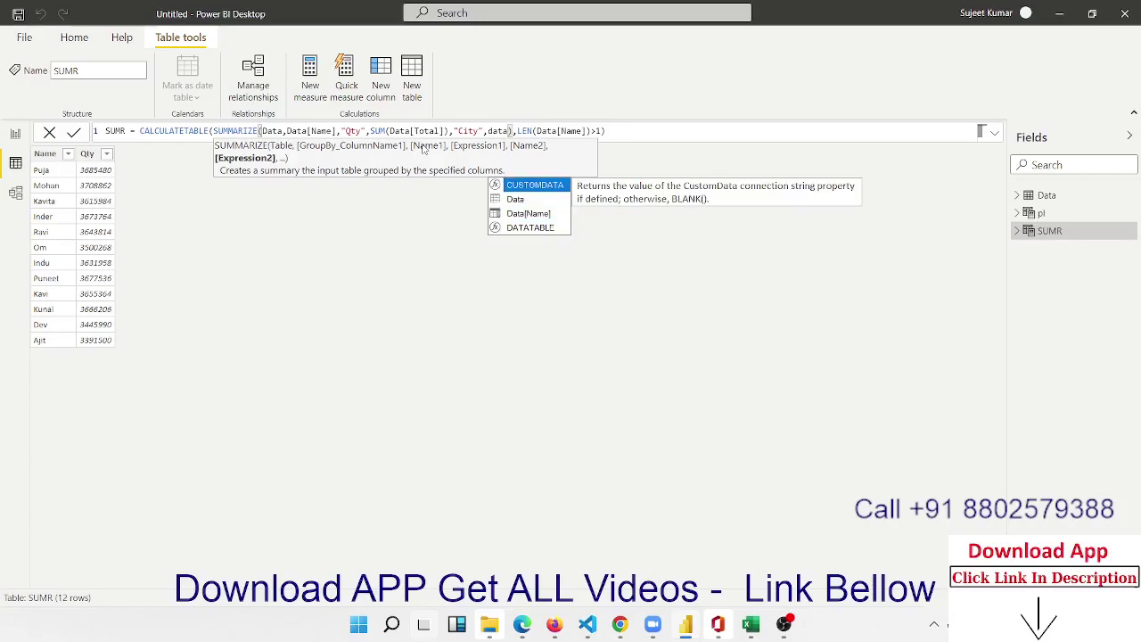
pyautogui.press('BackSpace')
pyautogui.press('BackSpace')
pyautogui.press('BackSpace')
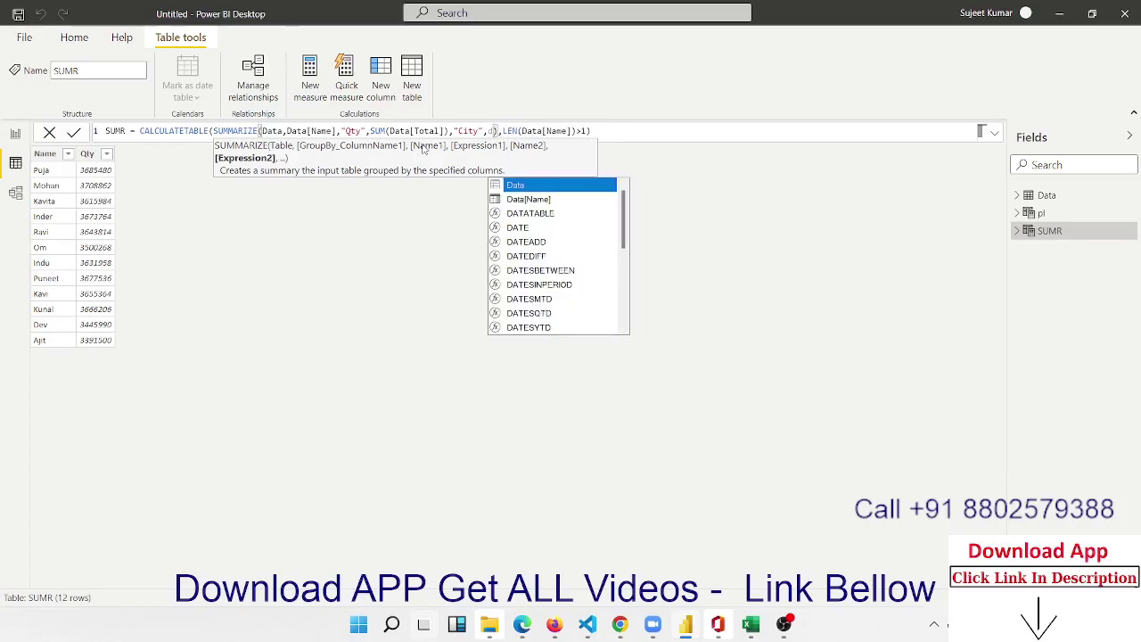
pyautogui.press('BackSpace')
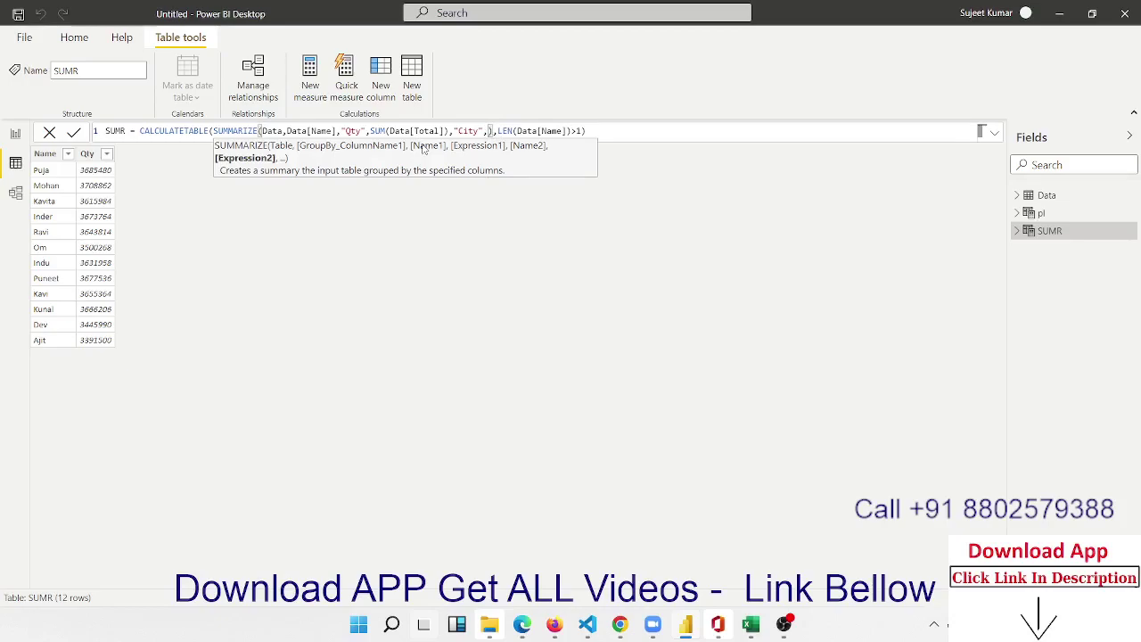
pyautogui.write('s')
pyautogui.press('BackSpace')
# Set City's expression to SUM(Data[GST]) from the column suggestions.
pyautogui.write('SUM')
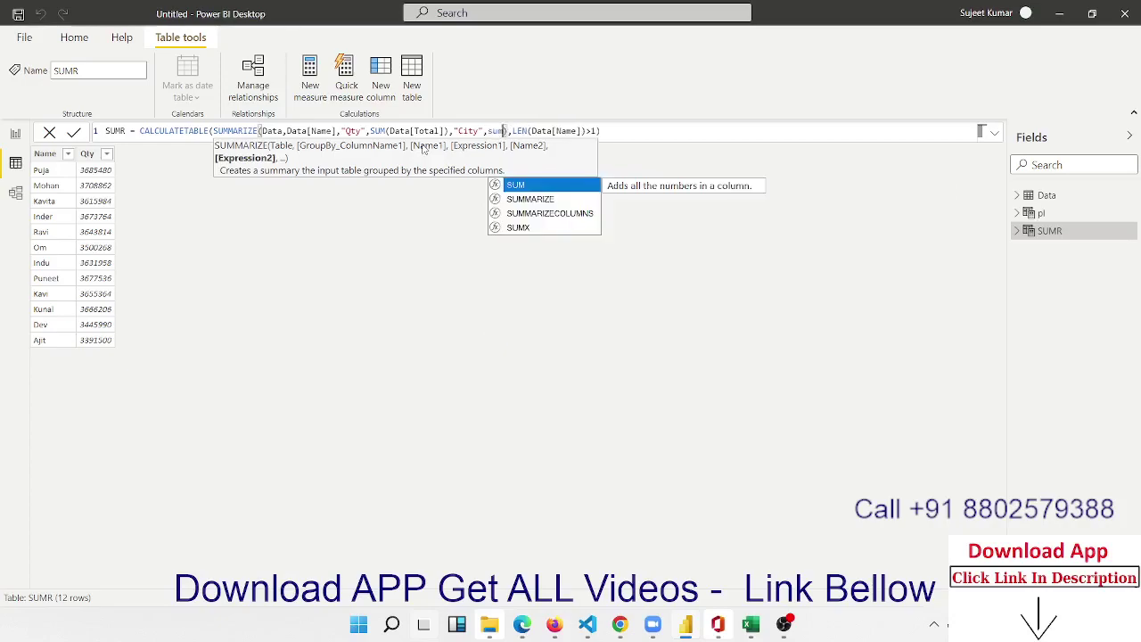
pyautogui.write('(')
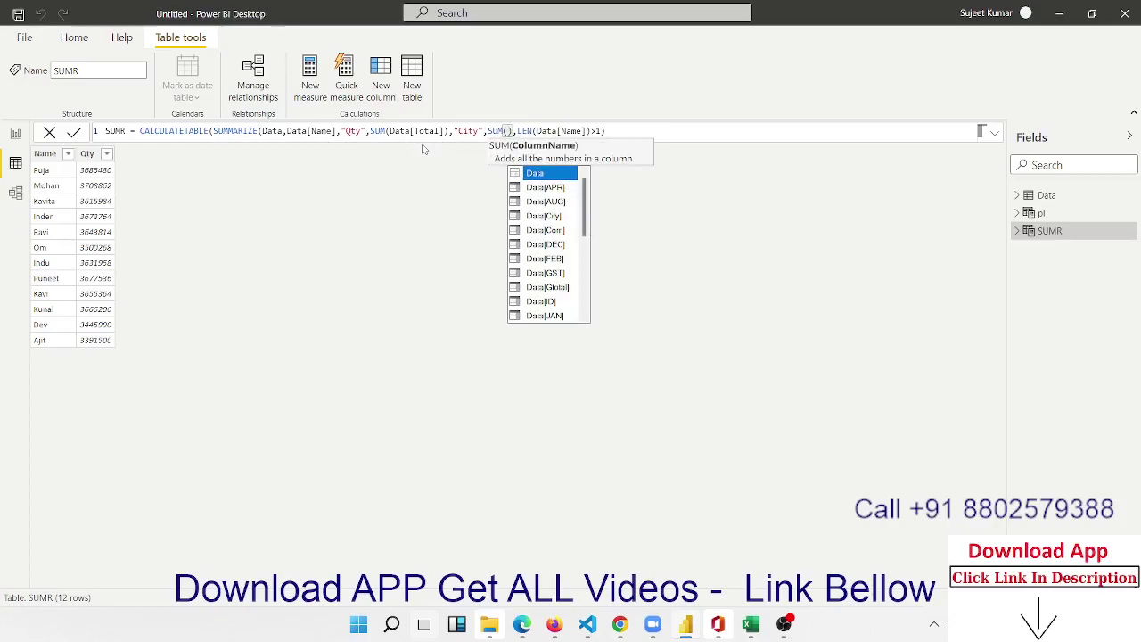
pyautogui.press('Down')
pyautogui.press('Down')
pyautogui.press('Down')
pyautogui.press('Down')
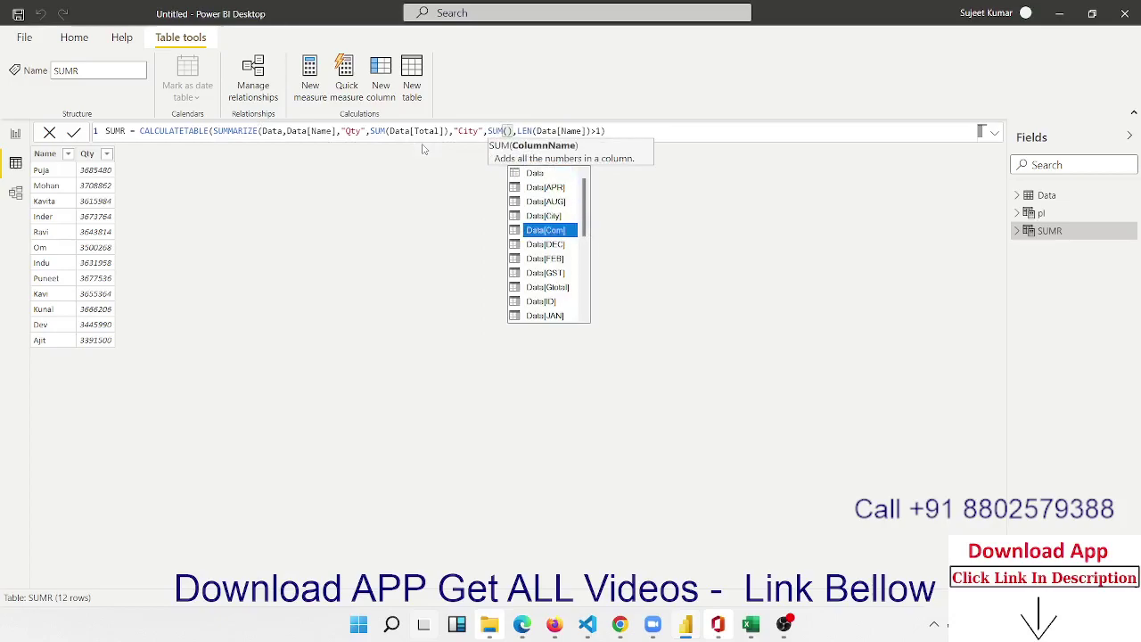
pyautogui.press('Down')
pyautogui.press('Down')
pyautogui.press('Down')
pyautogui.press('Down')
pyautogui.press('Down')
pyautogui.press('Down')
pyautogui.press('Down')
pyautogui.press('Down')
pyautogui.press('Down')
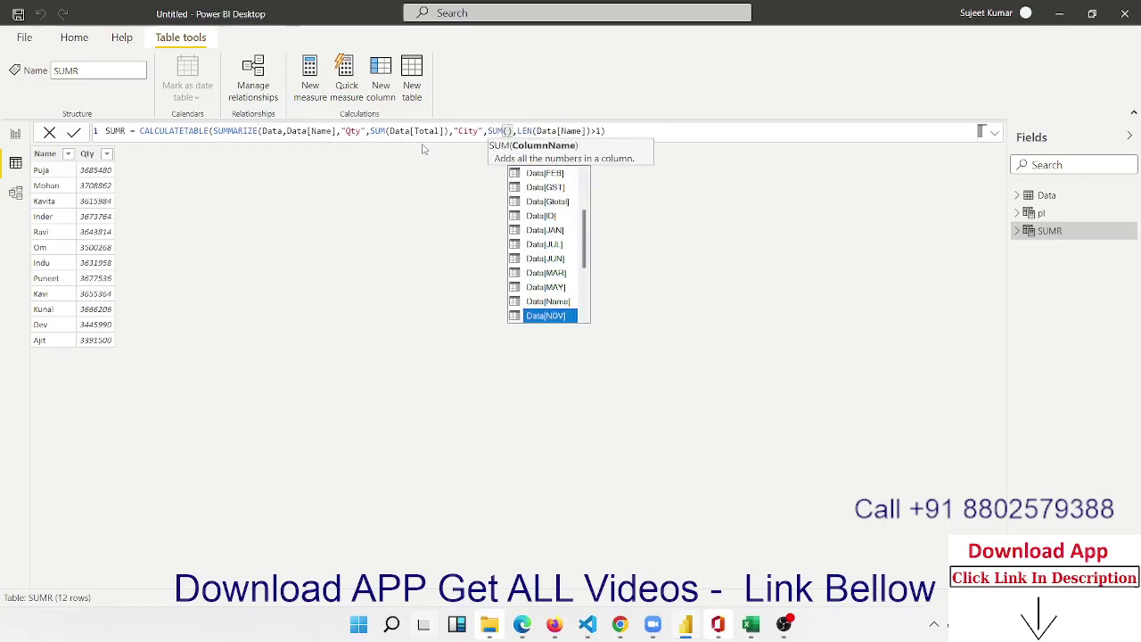
pyautogui.press('Down')
pyautogui.press('Down')
pyautogui.press('Down')
pyautogui.press('Down')
pyautogui.press('Down')
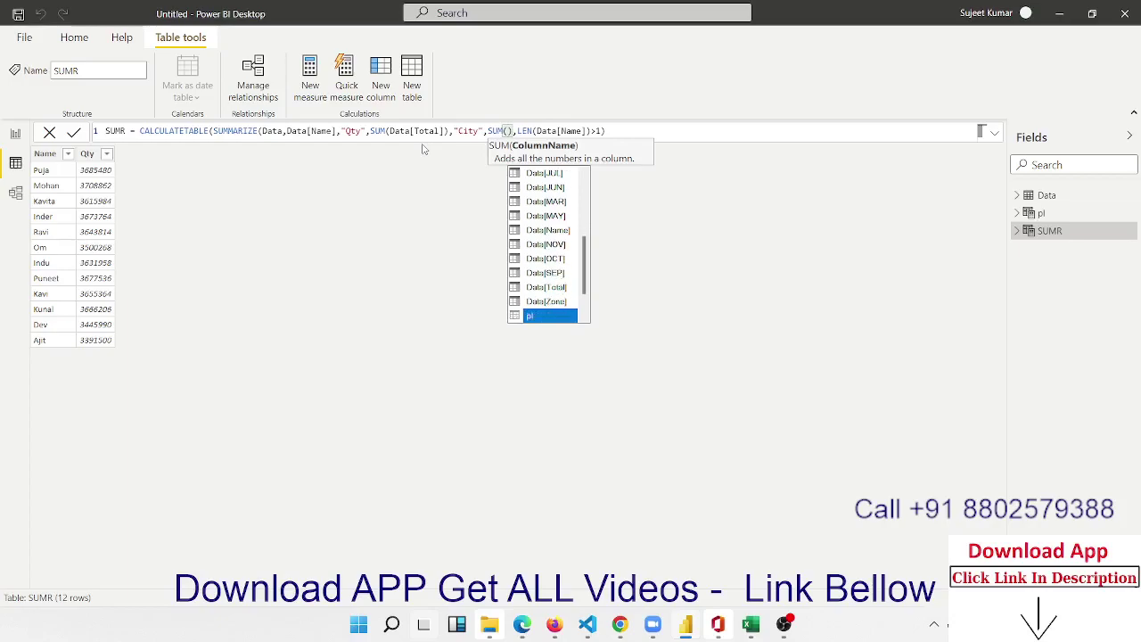
pyautogui.press('Down')
pyautogui.press('Up')
pyautogui.press('Up')
pyautogui.press('Up')
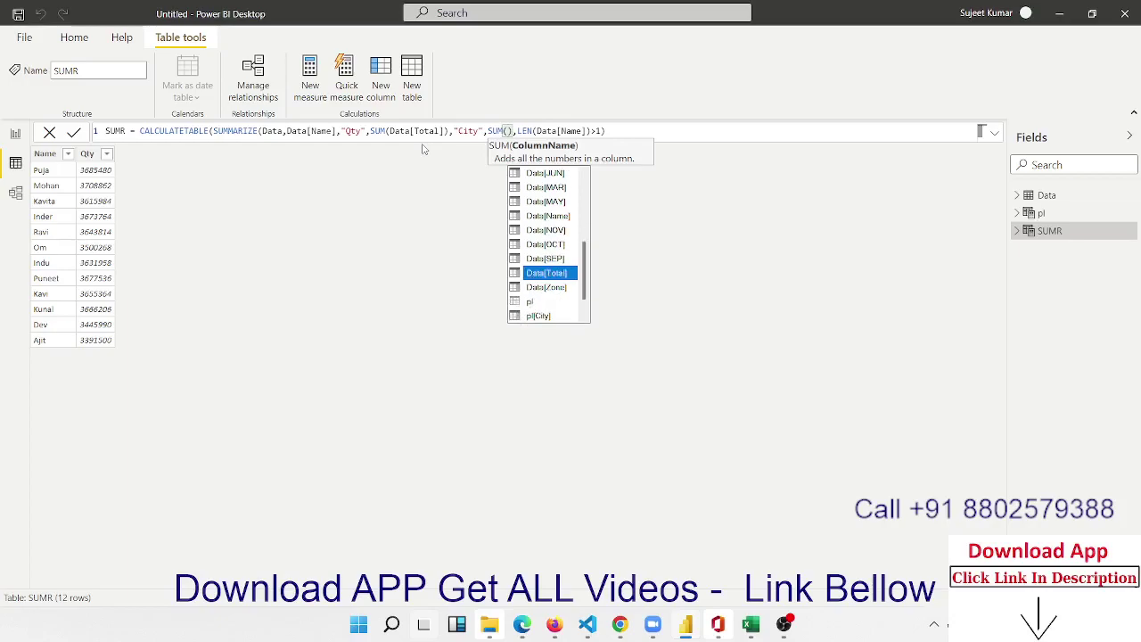
pyautogui.press('Up')
pyautogui.press('Up')
pyautogui.press('Up')
pyautogui.press('Down')
pyautogui.press('Down')
pyautogui.press('Up')
pyautogui.press('Up')
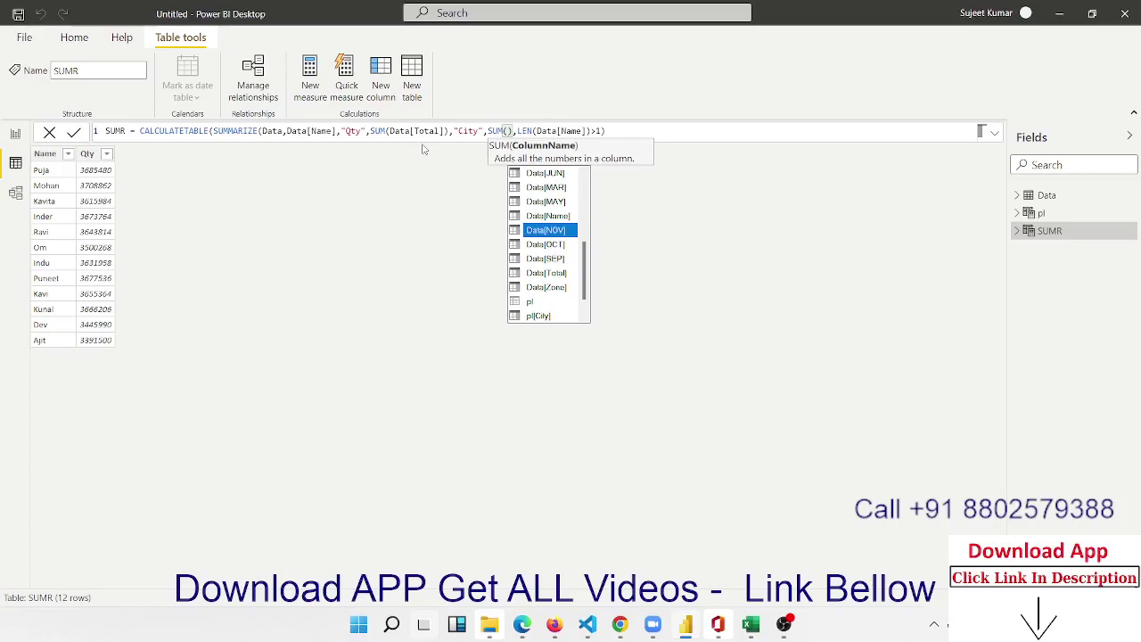
pyautogui.press('Down')
pyautogui.press('Down')
pyautogui.press('Down')
pyautogui.press('Down')
pyautogui.press('Down')
pyautogui.press('Down')
pyautogui.press('Up')
pyautogui.press('Up')
pyautogui.press('Up')
pyautogui.press('Up')
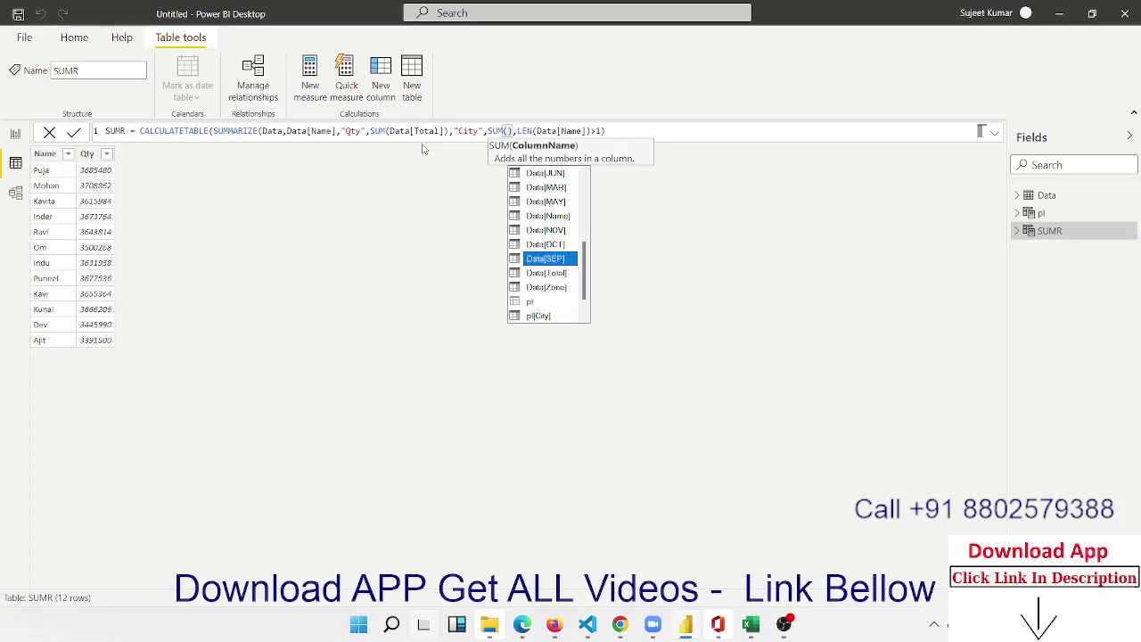
pyautogui.press('pageup')
pyautogui.press('Down')
pyautogui.press('Down')
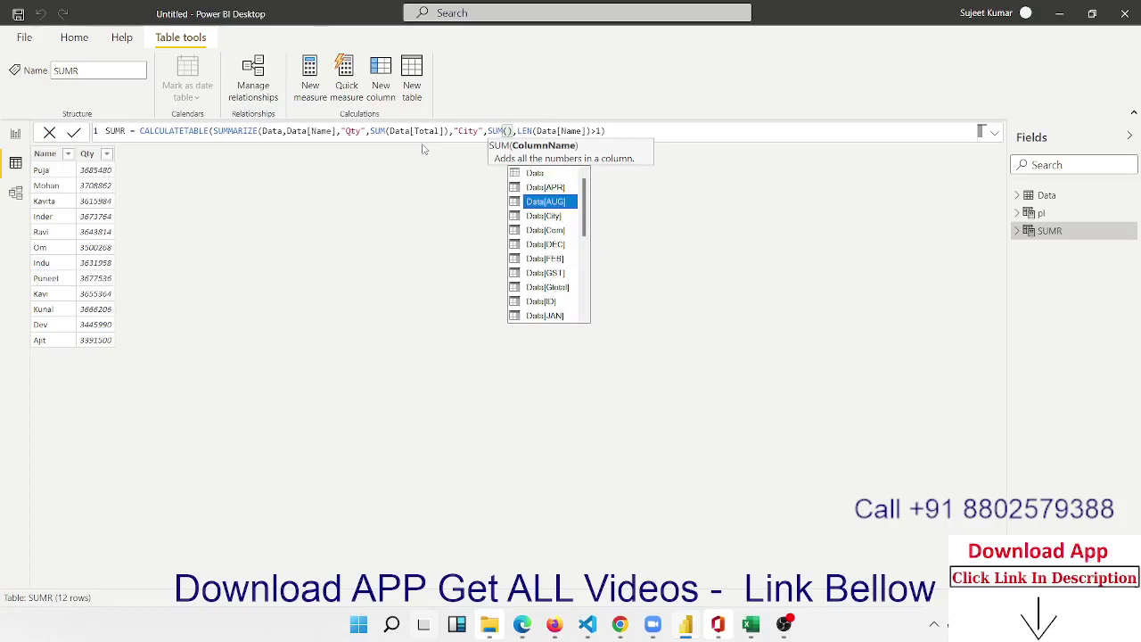
pyautogui.press('Down')
pyautogui.press('Down')
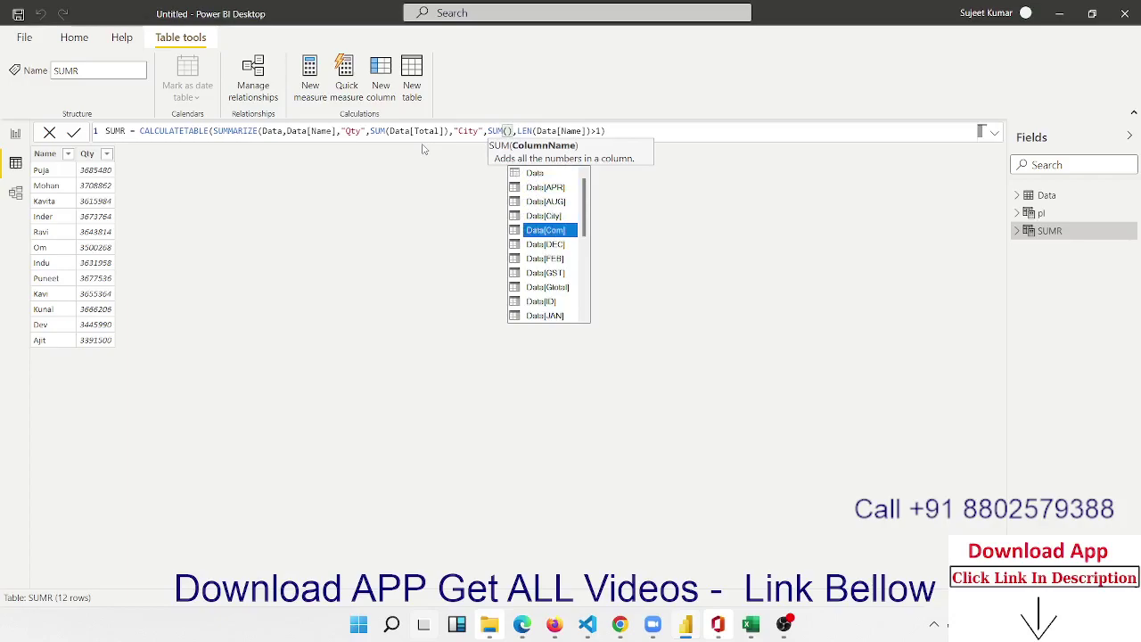
pyautogui.press('Down')
pyautogui.press('Down')
pyautogui.press('Down')
pyautogui.press('Down')
pyautogui.press('Down')
pyautogui.press('Down')
pyautogui.press('Down')
pyautogui.press('Up')
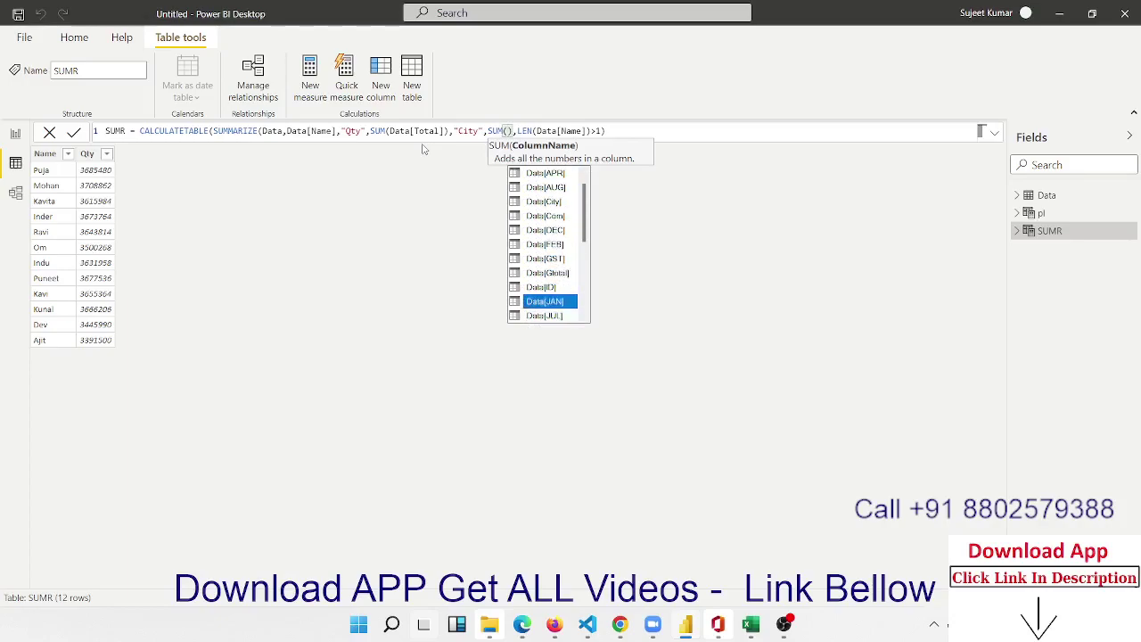
pyautogui.press('Up')
pyautogui.press('Up')
pyautogui.press('Up')
pyautogui.press('Tab')
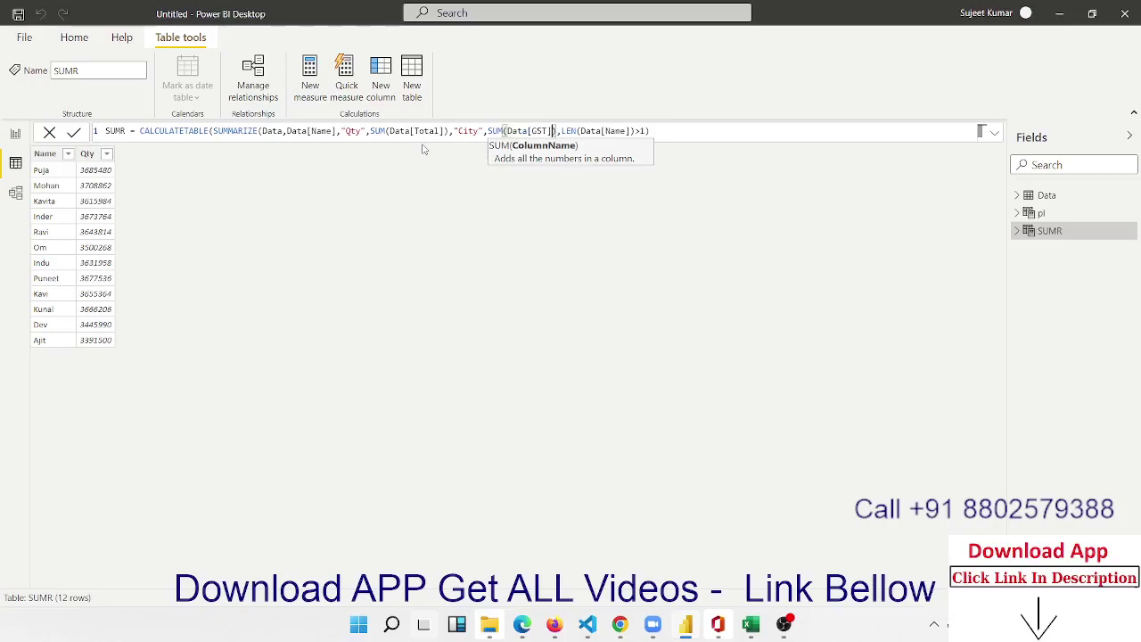
# Close and commit the formula, which raises a SUMMARIZE error with 0 rows.
pyautogui.press('End')
pyautogui.write(')')
pyautogui.press('Return')
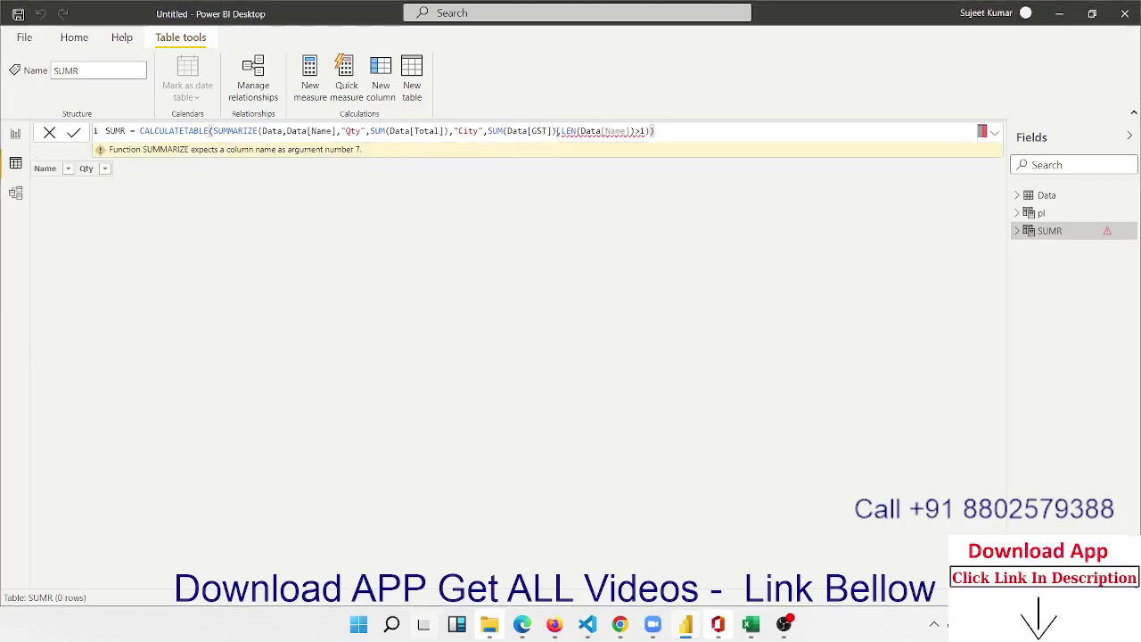
# Rebalance the brackets after SUM(Data[GST]), leaving an incorrect ')' syntax error.
pyautogui.click(556, 132)
pyautogui.write(')')
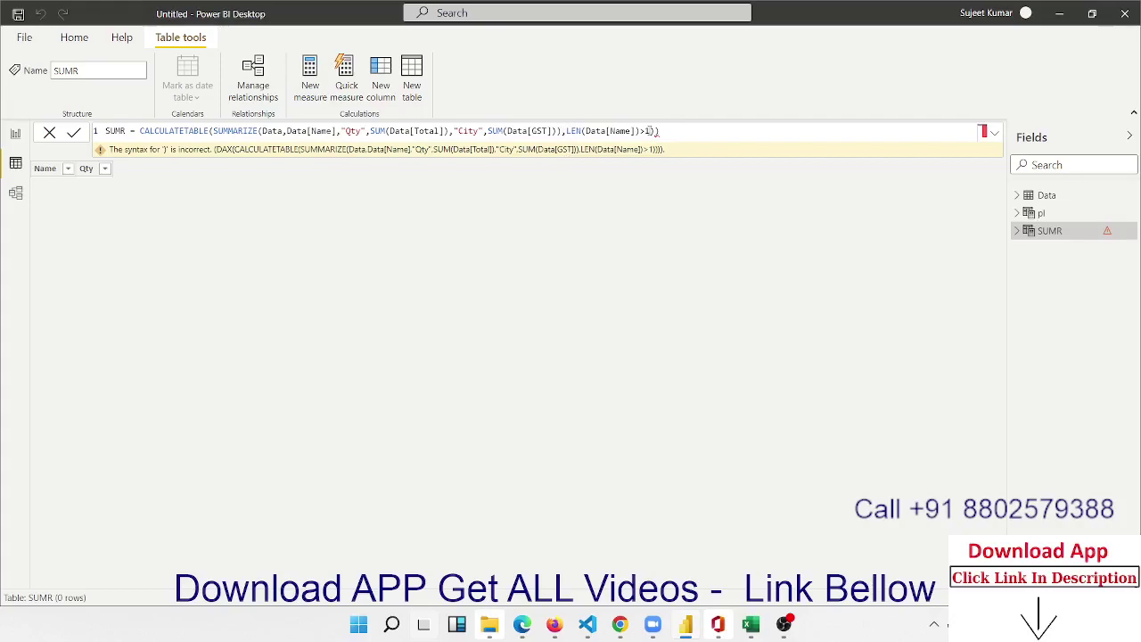
pyautogui.click(560, 131)
pyautogui.press('BackSpace')
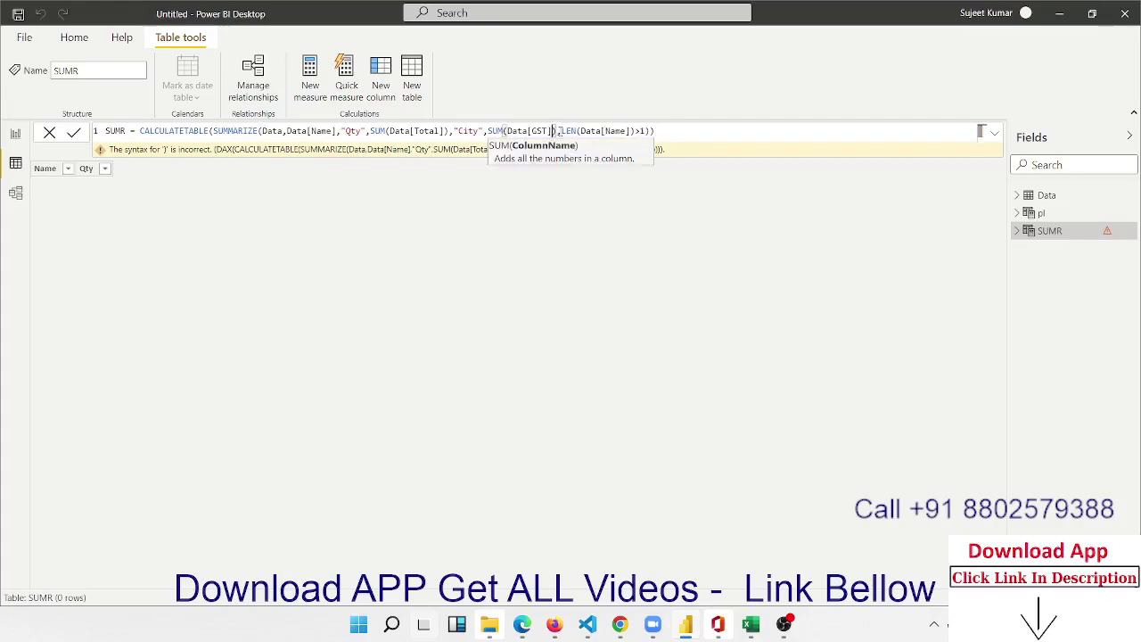
pyautogui.write(')')
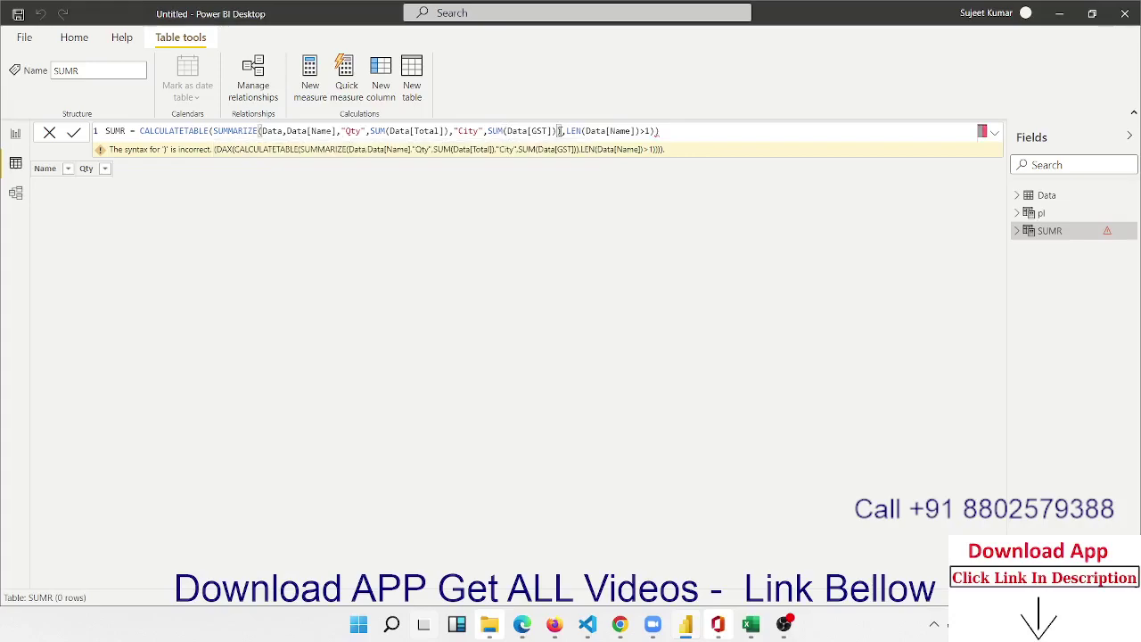
# Delete the "City" column and its SUM(Data[GST]) from the SUMR formula.
pyautogui.click(559, 131)
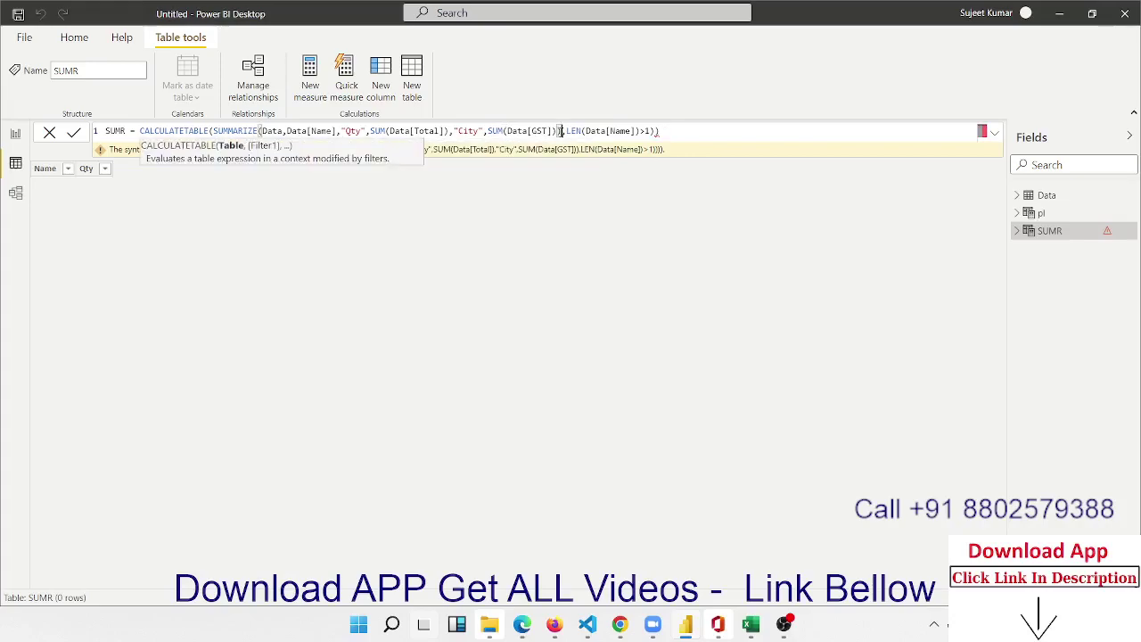
pyautogui.press('BackSpace')
pyautogui.press('BackSpace')
pyautogui.press('BackSpace')
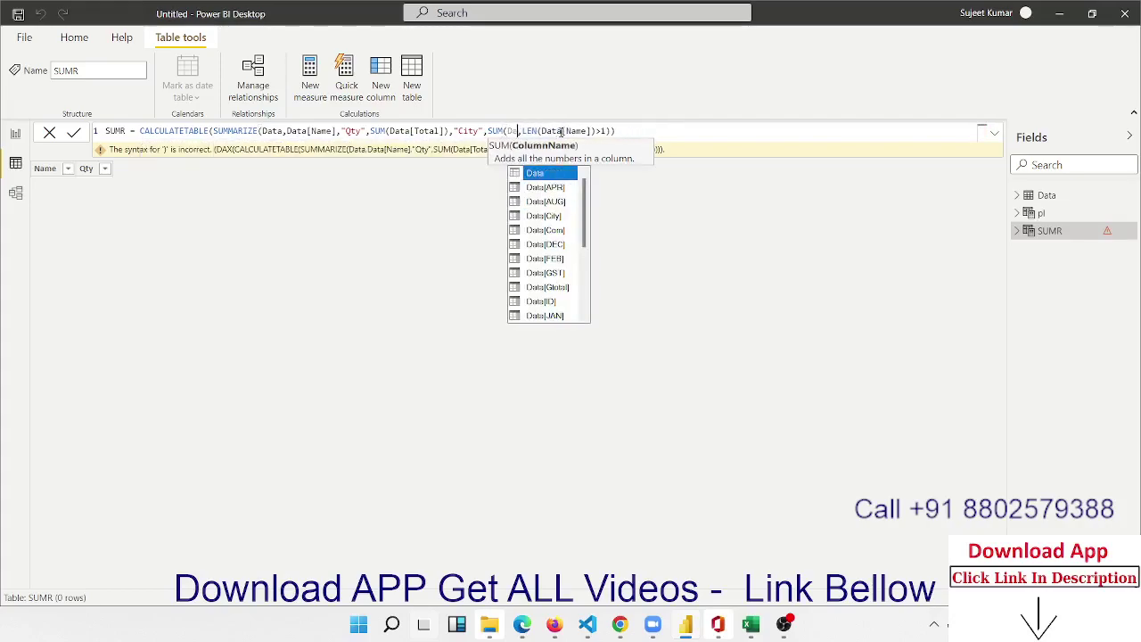
pyautogui.press('BackSpace')
pyautogui.press('BackSpace')
pyautogui.press('BackSpace')
pyautogui.press('BackSpace')
pyautogui.press('BackSpace')
pyautogui.press('BackSpace')
pyautogui.press('BackSpace')
pyautogui.press('BackSpace')
pyautogui.press('BackSpace')
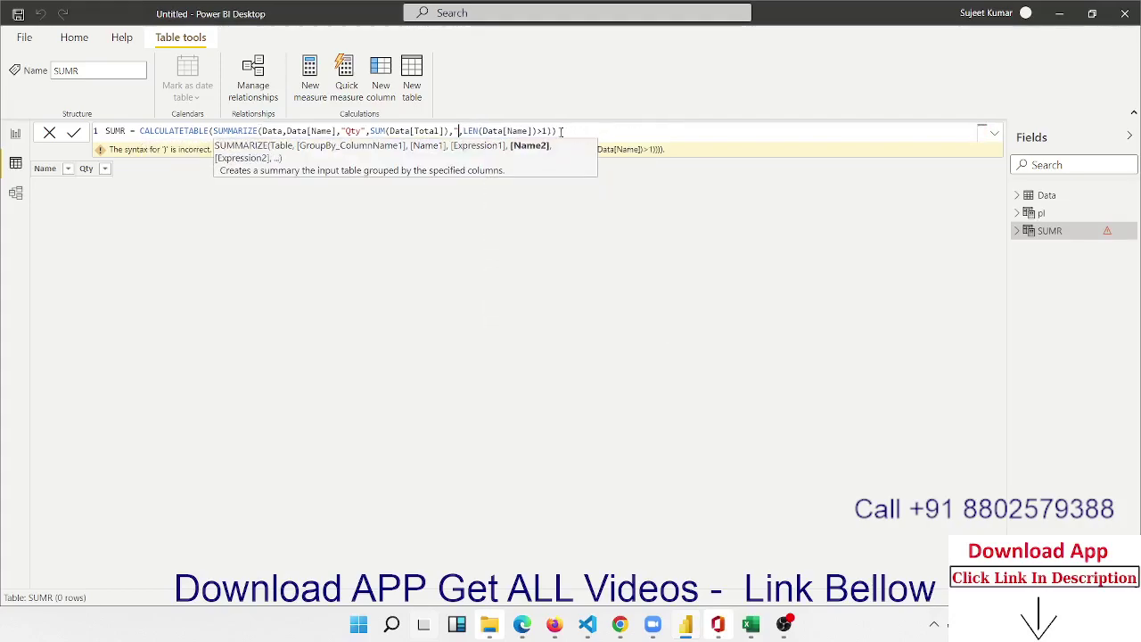
pyautogui.press('BackSpace')
pyautogui.press('BackSpace')
pyautogui.write(')')
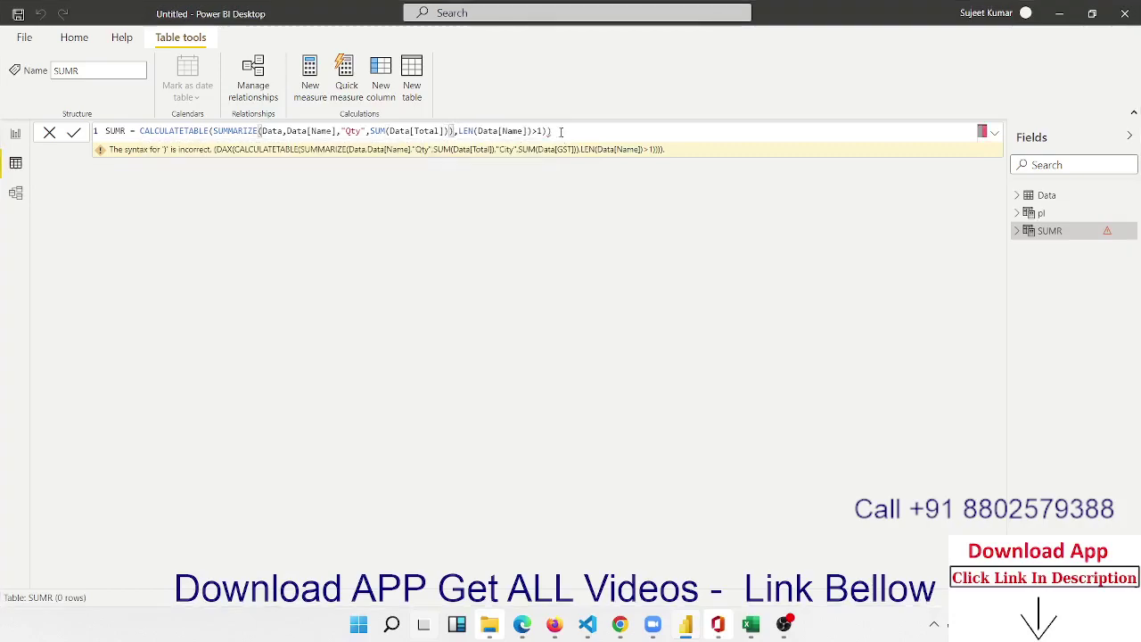
# Fix the brackets so SUMMARIZE closes after SUM(Data[Total]), restoring 12 rows.
pyautogui.click(452, 131)
pyautogui.press('BackSpace')
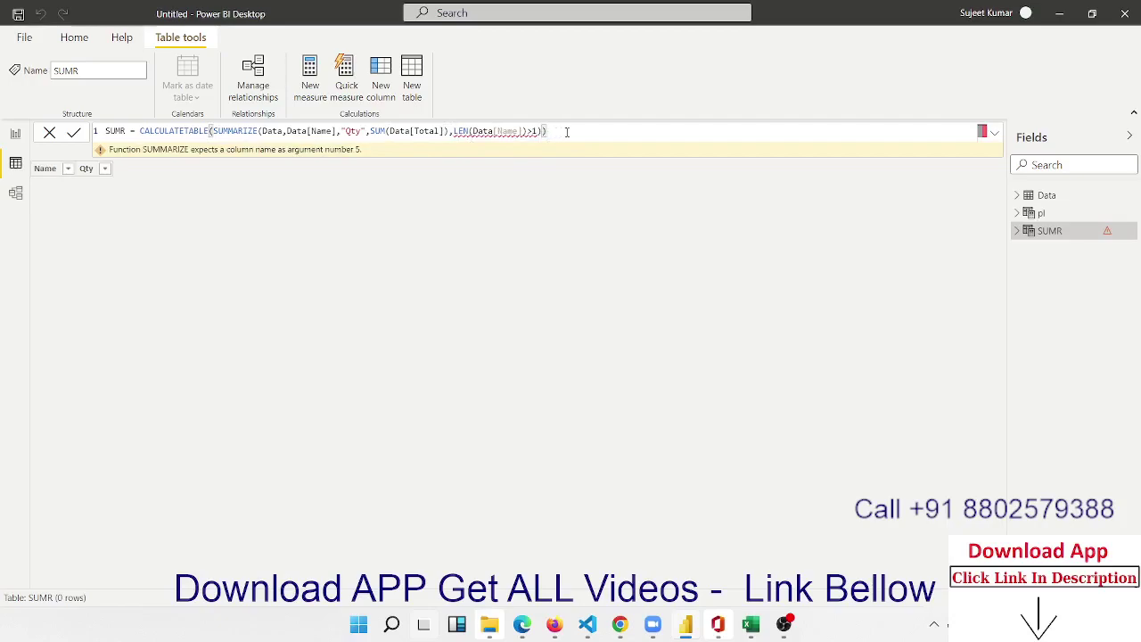
pyautogui.click(449, 131)
pyautogui.write(',')
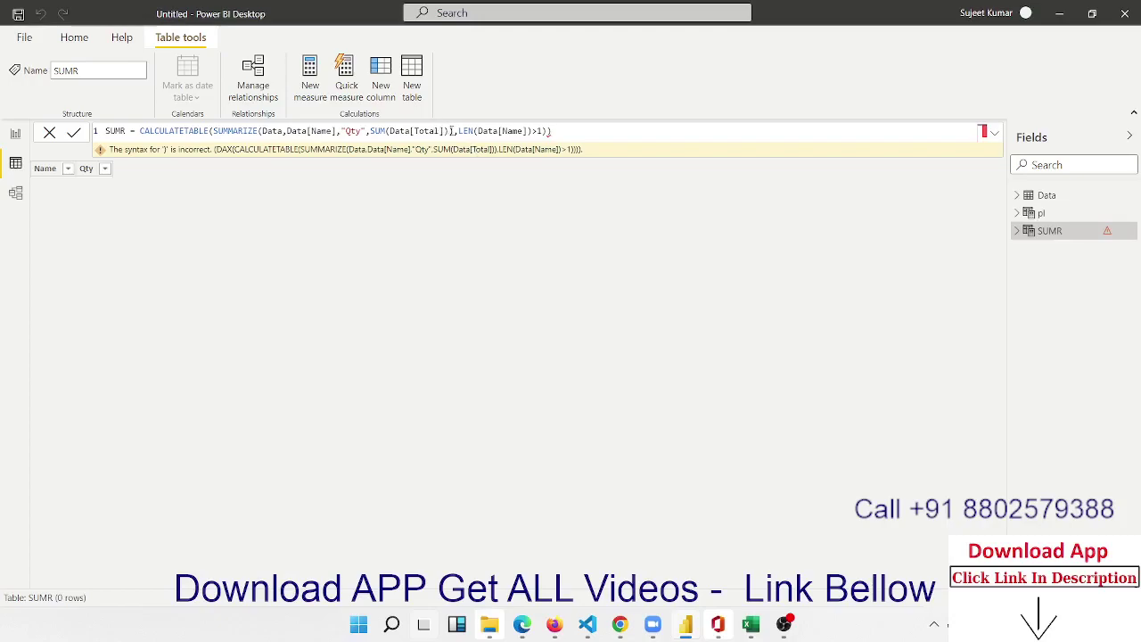
pyautogui.click(450, 130)
# Commit the corrected SUMR formula to get 12 Name–Qty rows, and briefly highlight CALCULATETABLE.
pyautogui.click(547, 131)
pyautogui.press('Return')
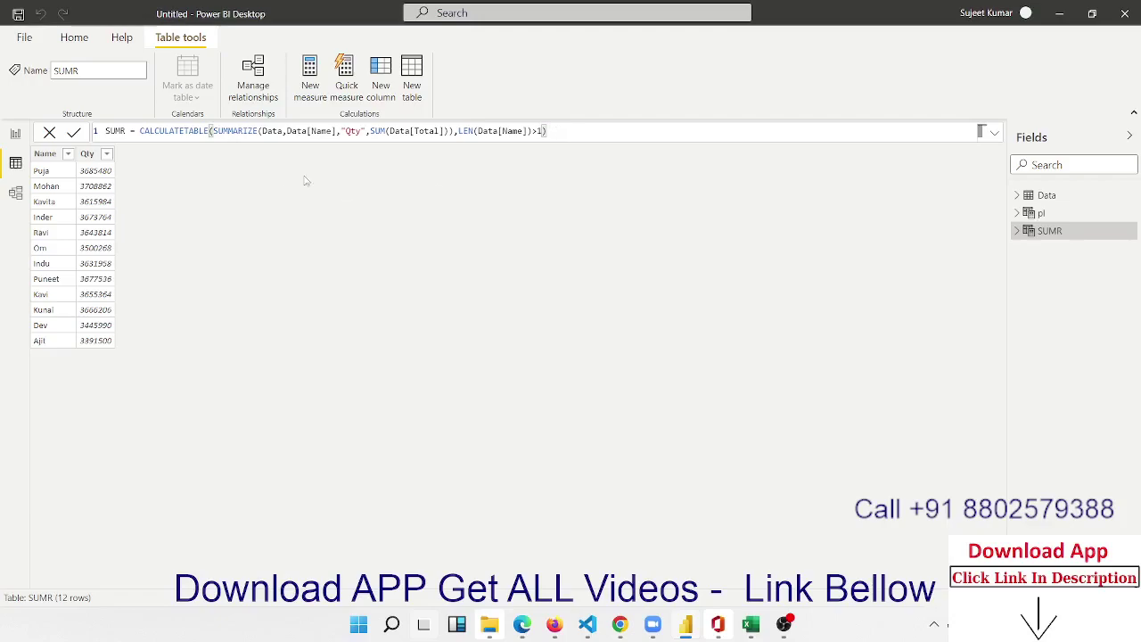
pyautogui.doubleClick(165, 131)
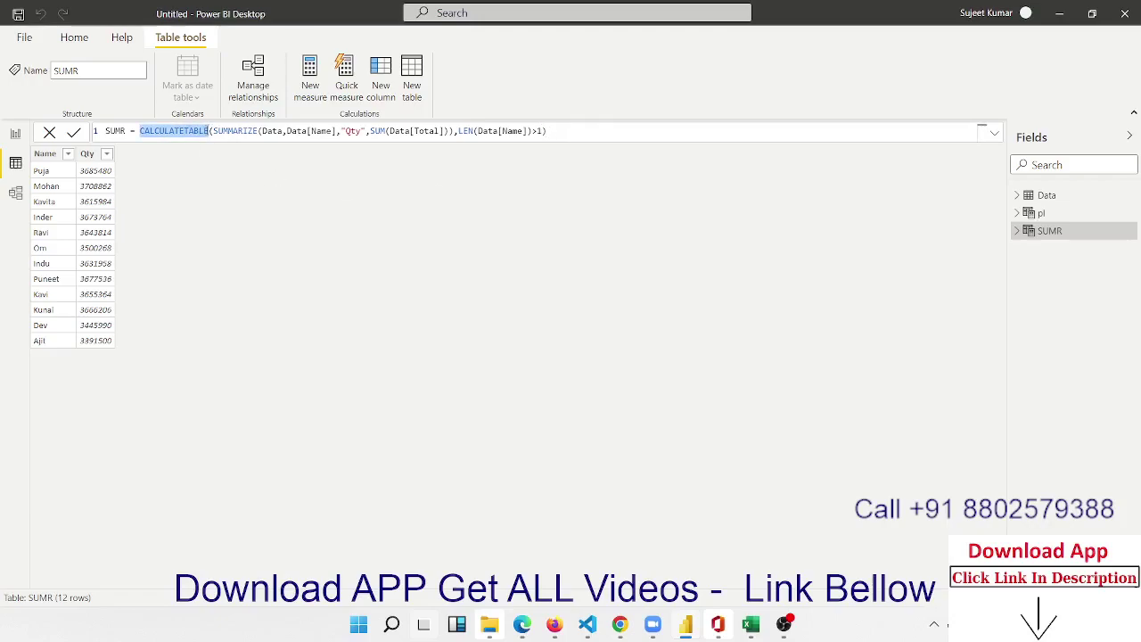
pyautogui.click(211, 131)
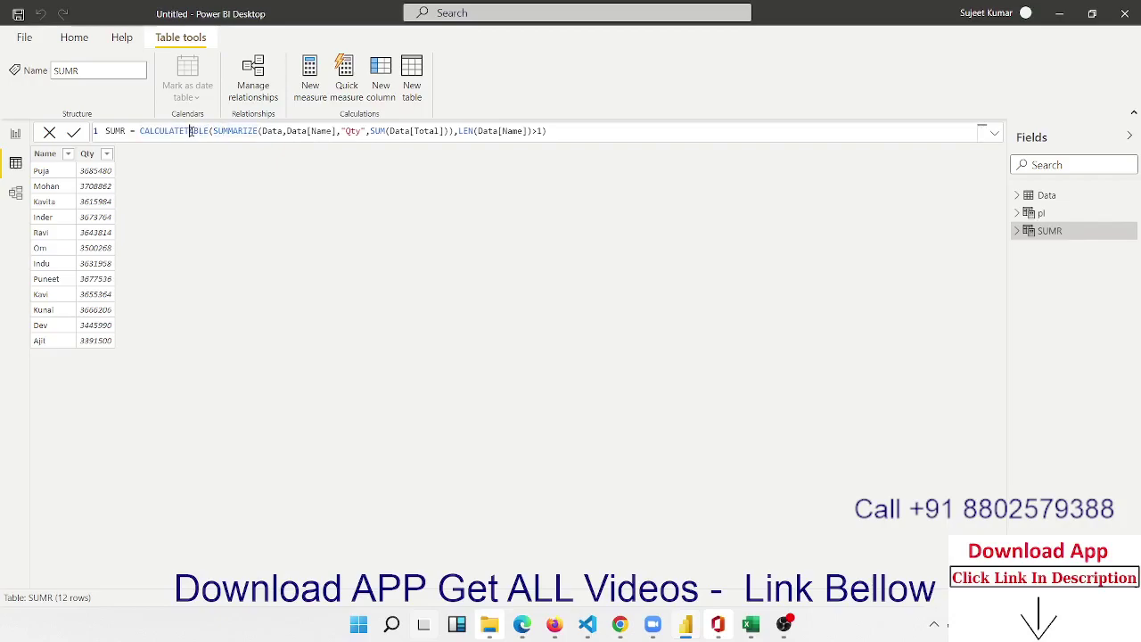
# Bring up function suggestions inside SUMMARIZE, then minimize Power BI Desktop to the Windows desktop.
pyautogui.click(222, 131)
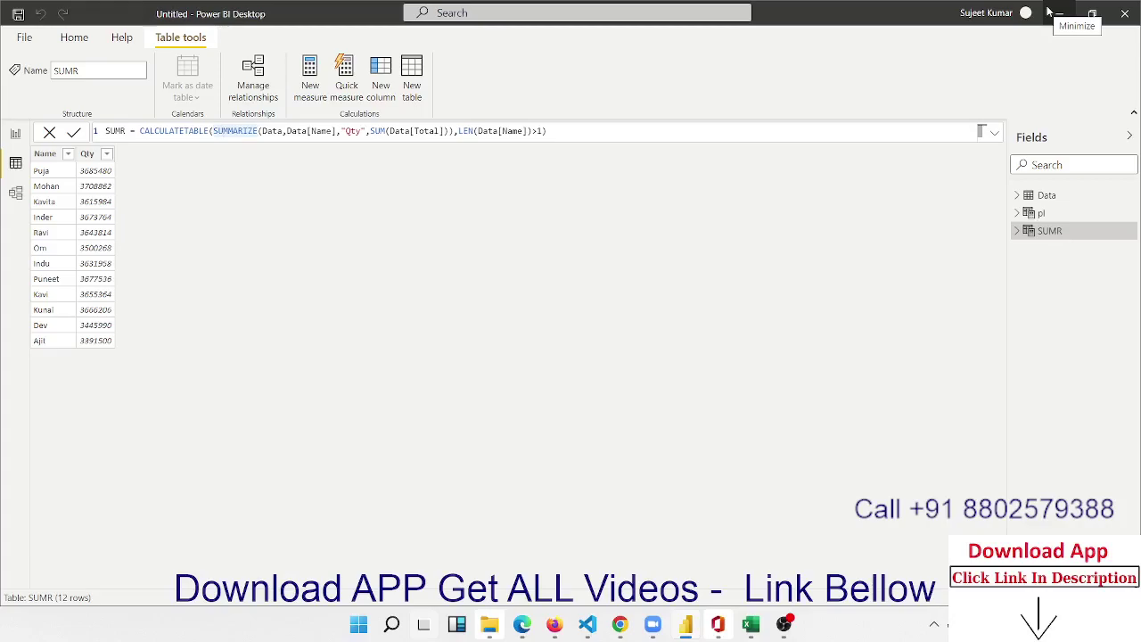
pyautogui.hotkey('ctrl', 'space')
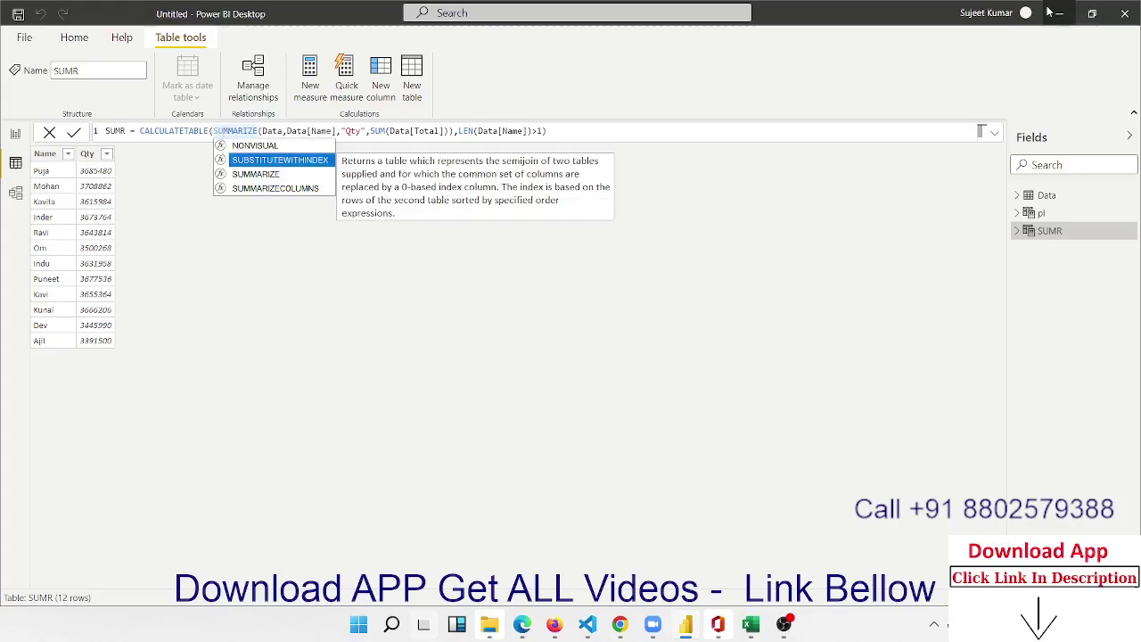
pyautogui.click(1049, 11)
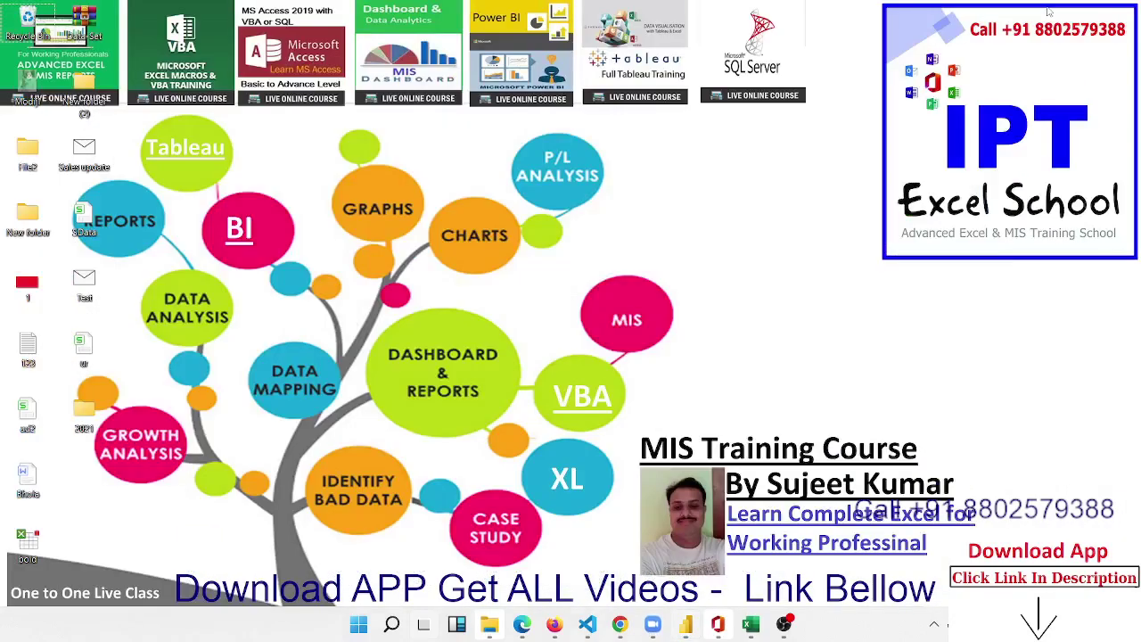